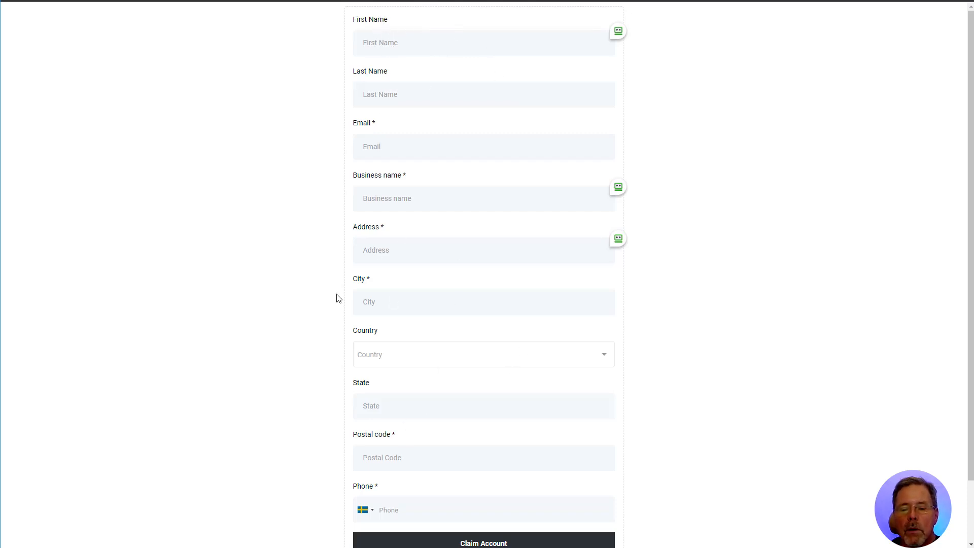
Scroll through the agency's account list to reach the team member to edit
scroll(522, 263, down, 2)
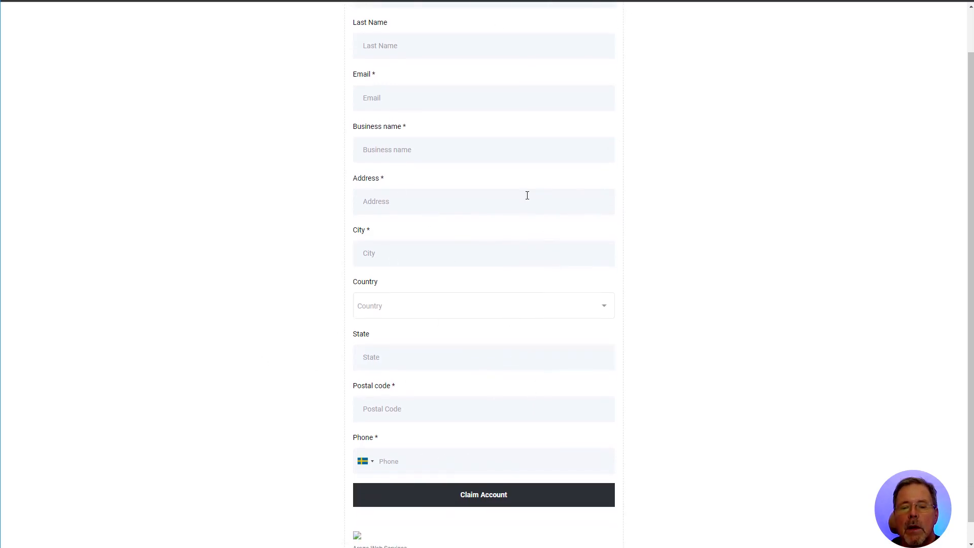
scroll(535, 279, up, 2)
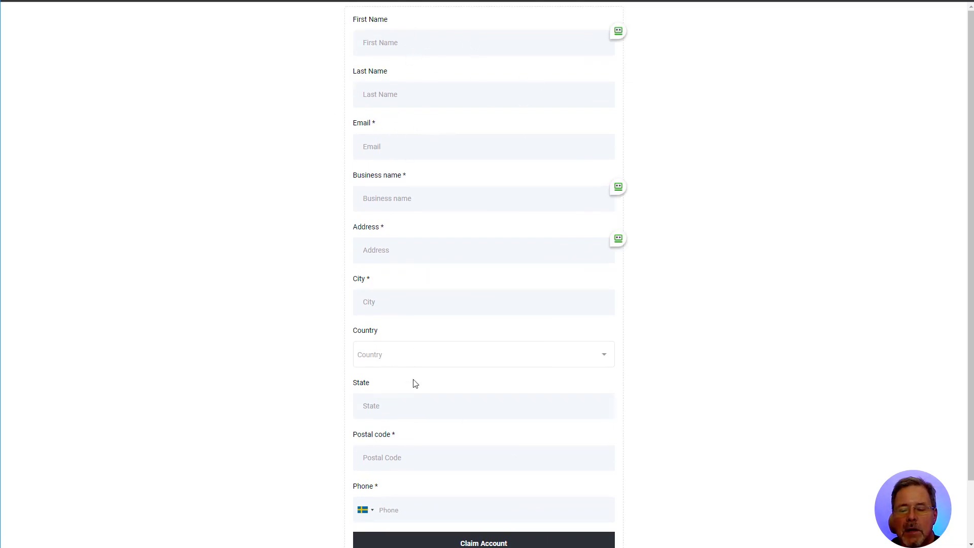
scroll(594, 434, down, 2)
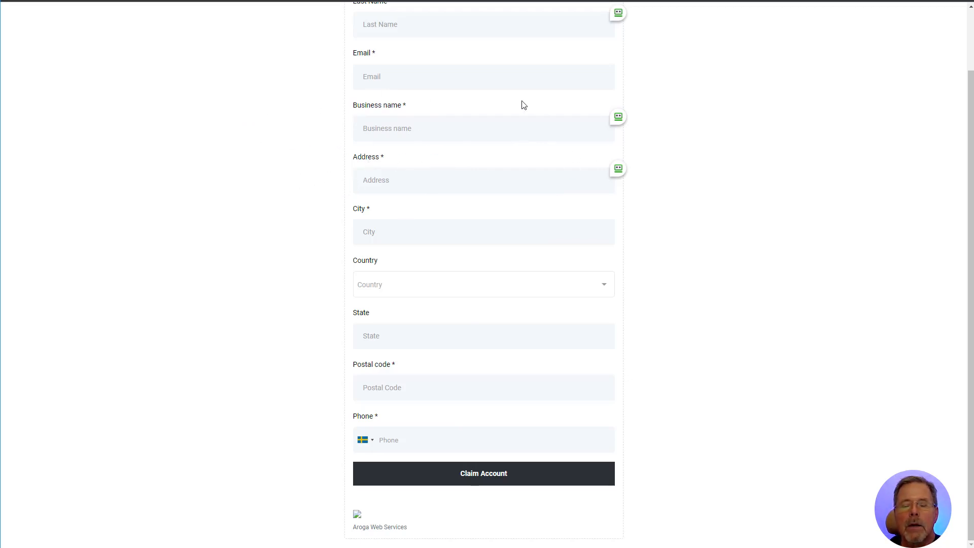
scroll(439, 125, up, 2)
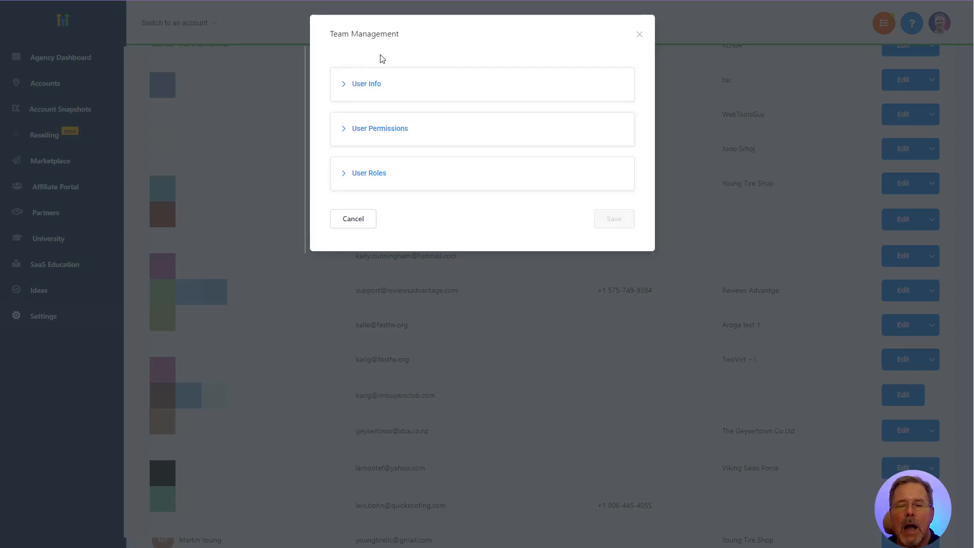
Expand the member's User Info and review User Permissions, with every permission enabled
click(378, 87)
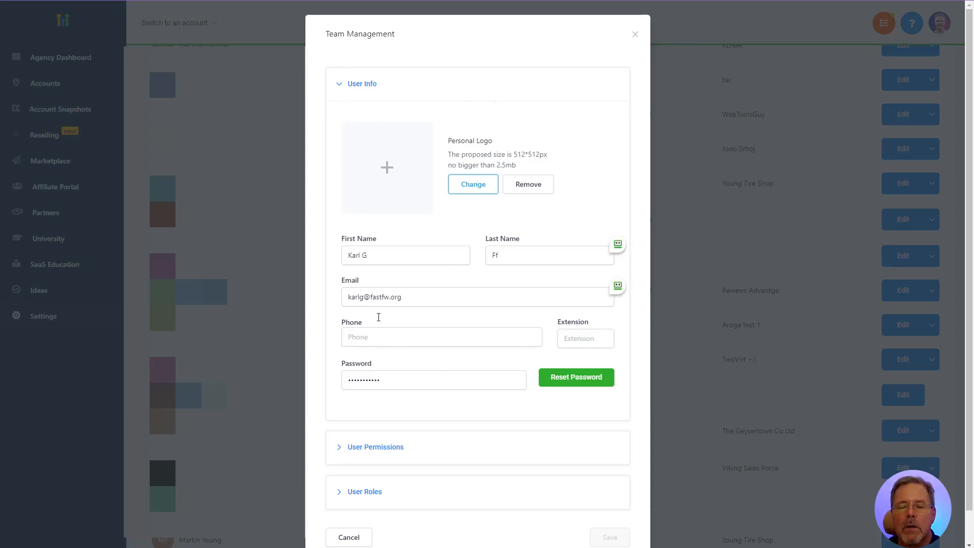
scroll(424, 242, down, 1)
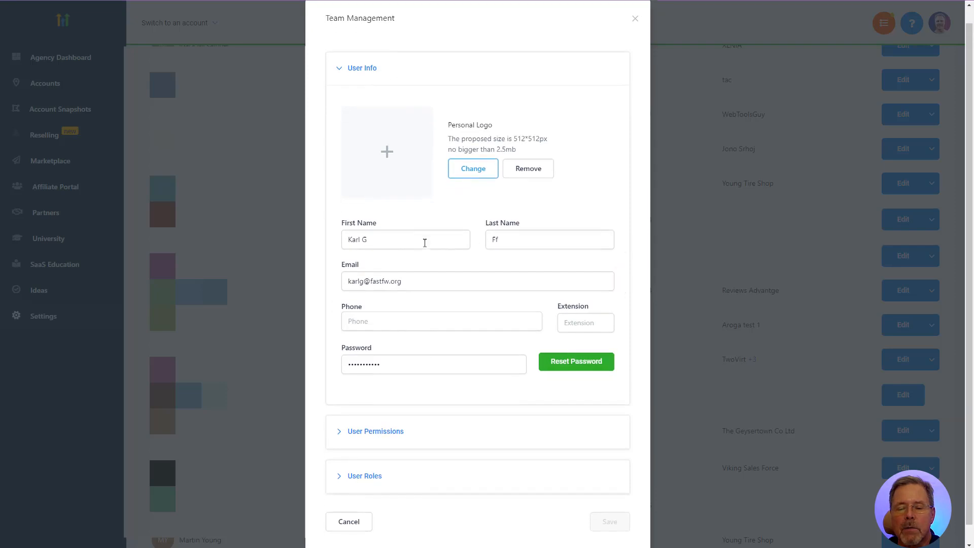
scroll(431, 225, up, 2)
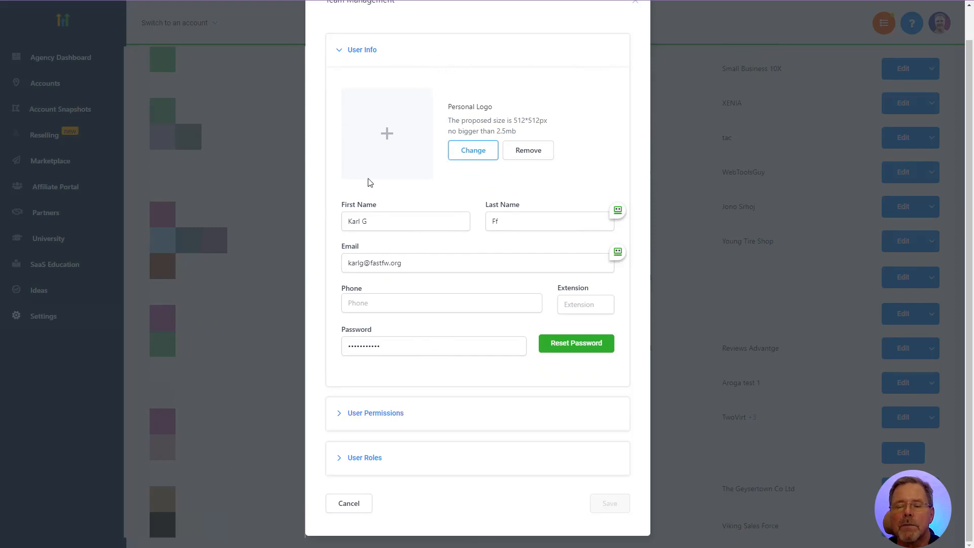
scroll(445, 288, down, 3)
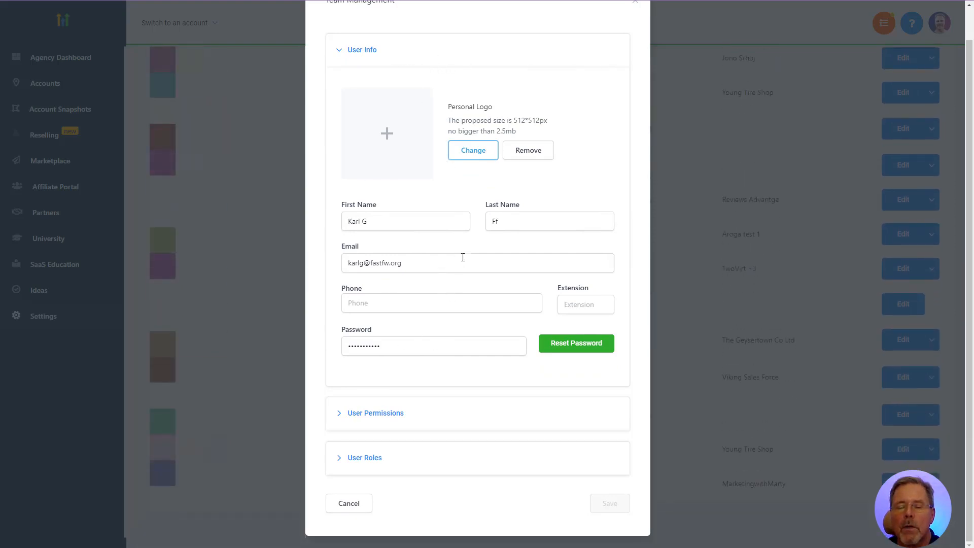
scroll(457, 263, up, 1)
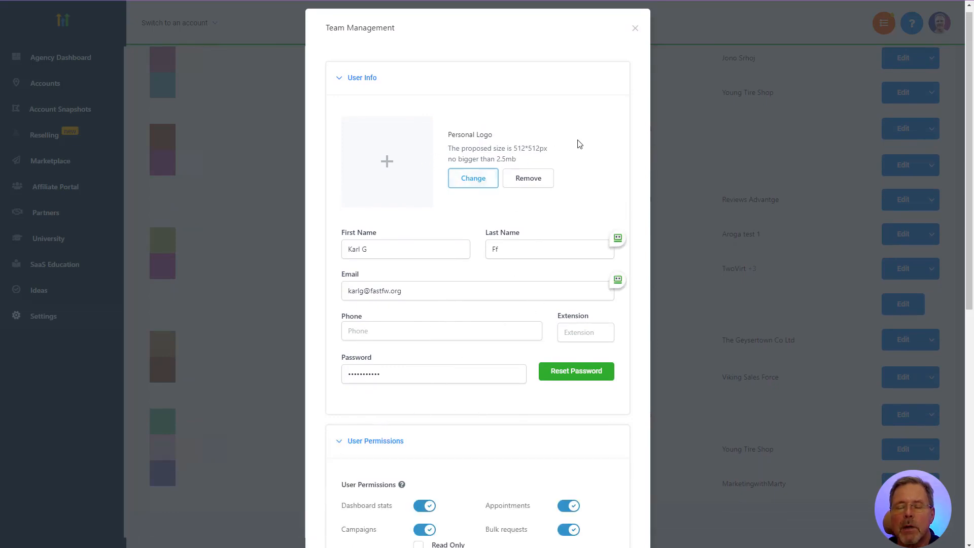
scroll(579, 144, down, 5)
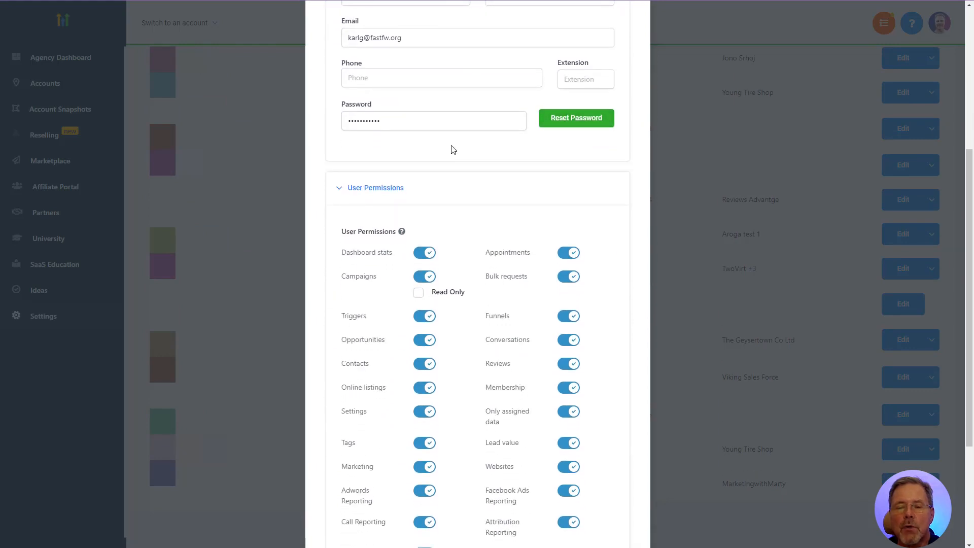
scroll(398, 162, down, 2)
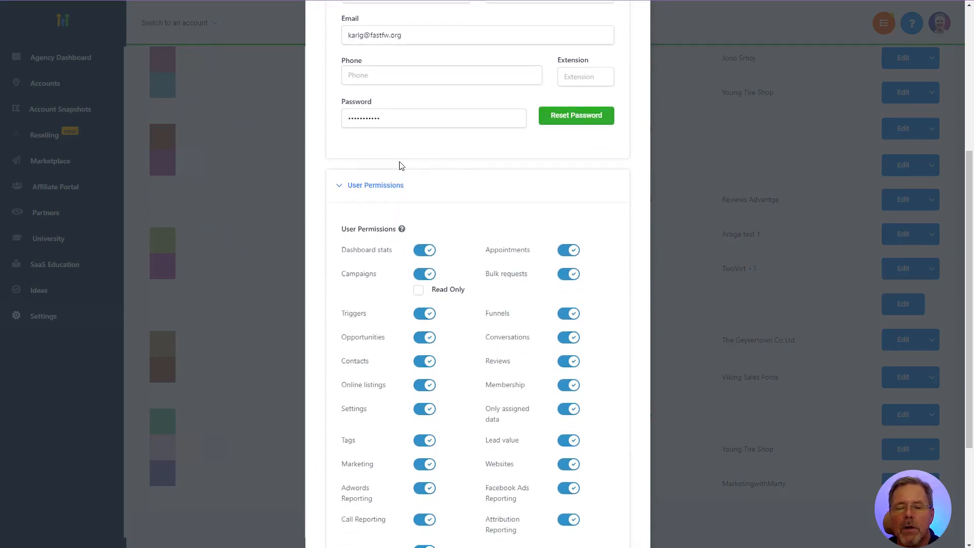
scroll(432, 151, down, 1)
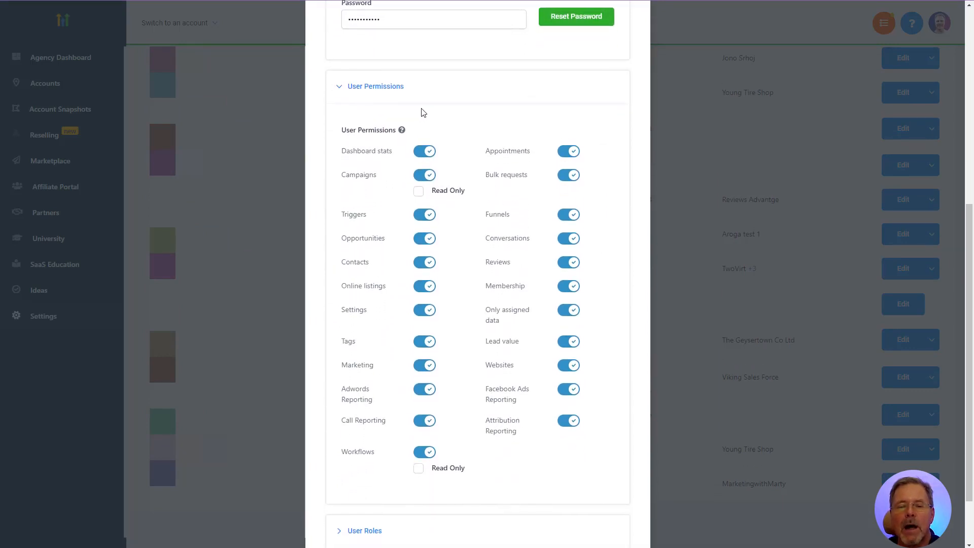
scroll(459, 120, up, 1)
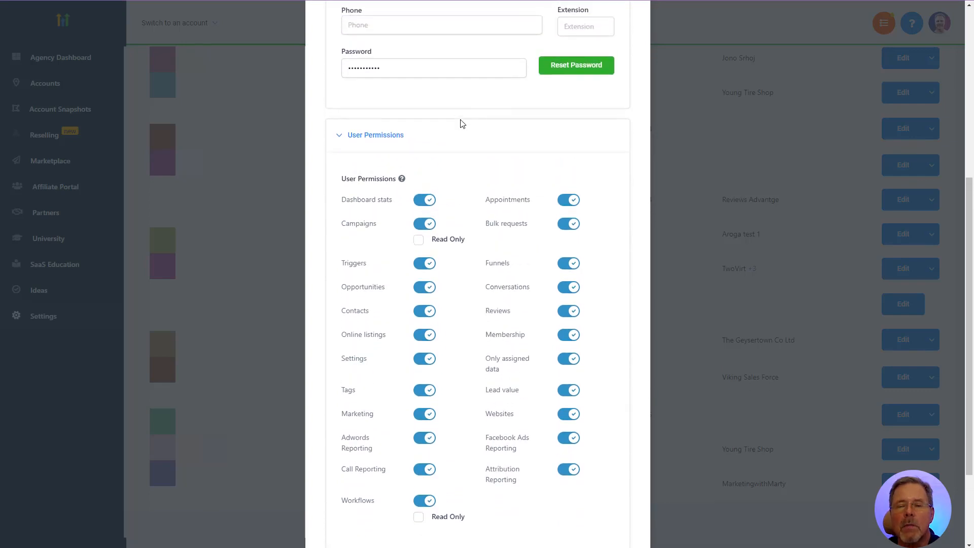
scroll(456, 120, down, 2)
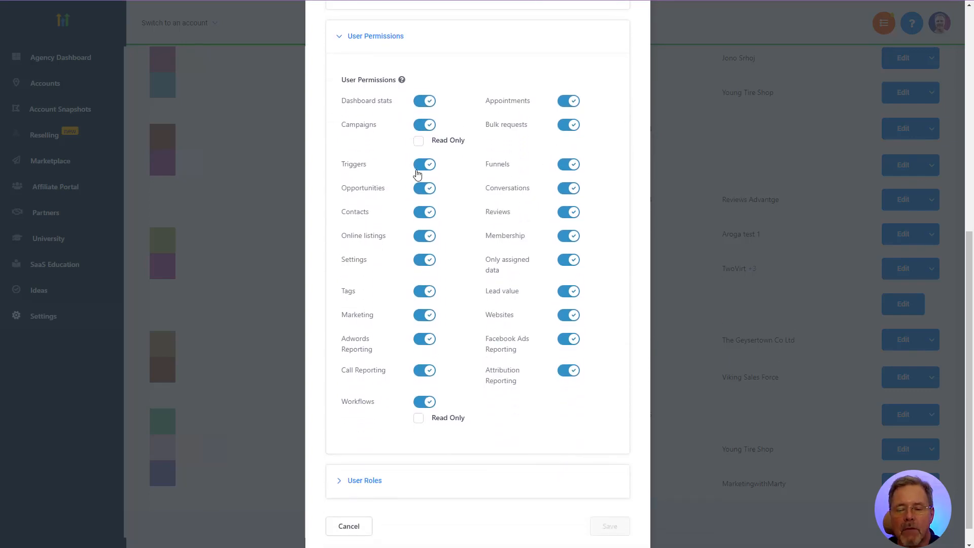
scroll(432, 165, down, 1)
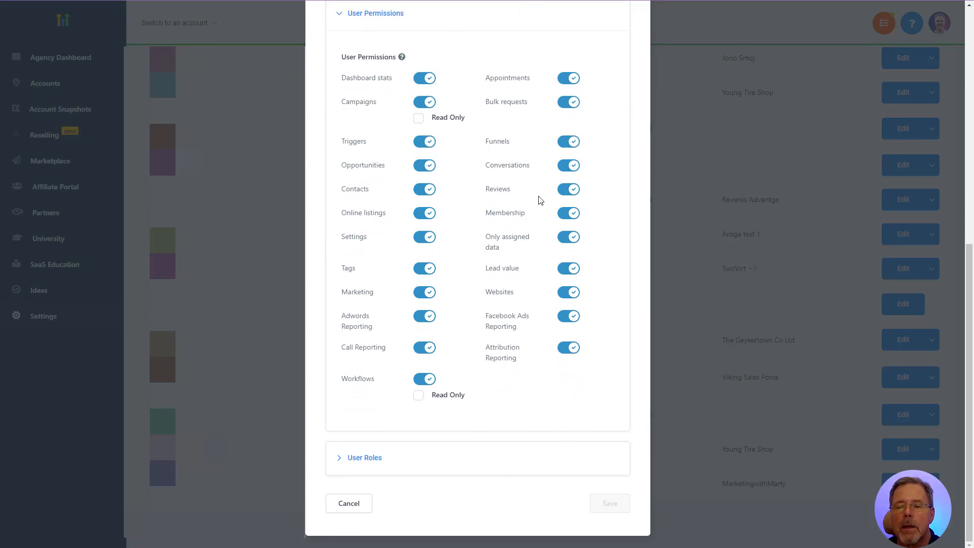
Expand User Roles and keep the User Type as Account
click(364, 458)
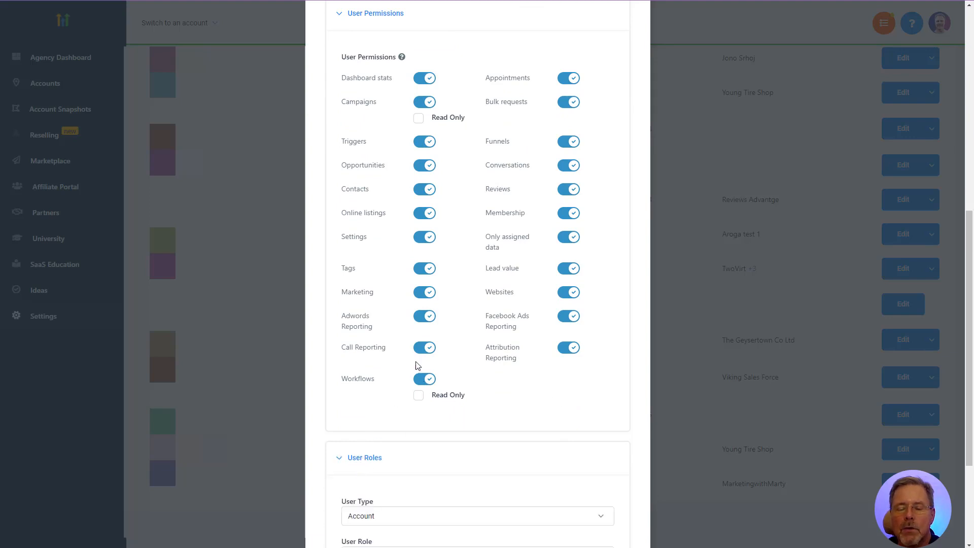
scroll(464, 350, down, 3)
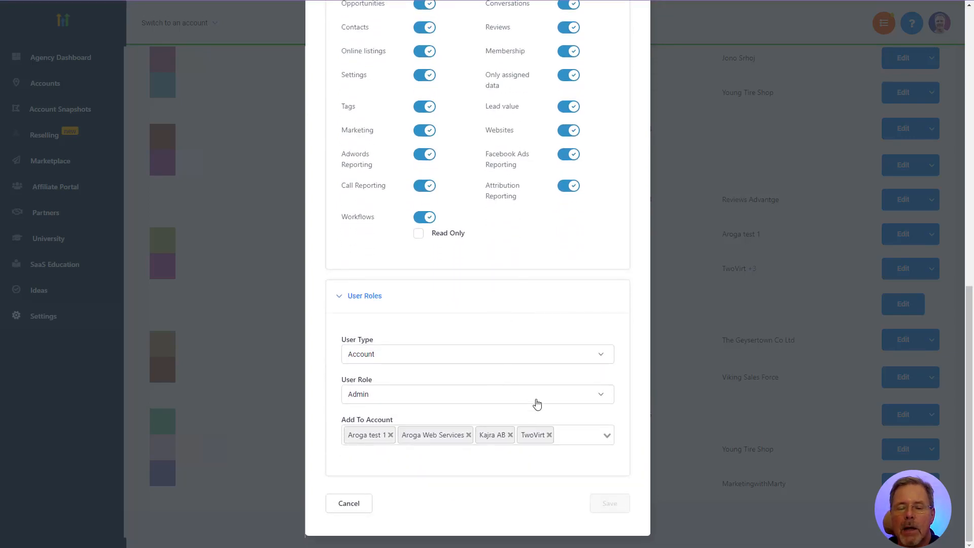
click(371, 355)
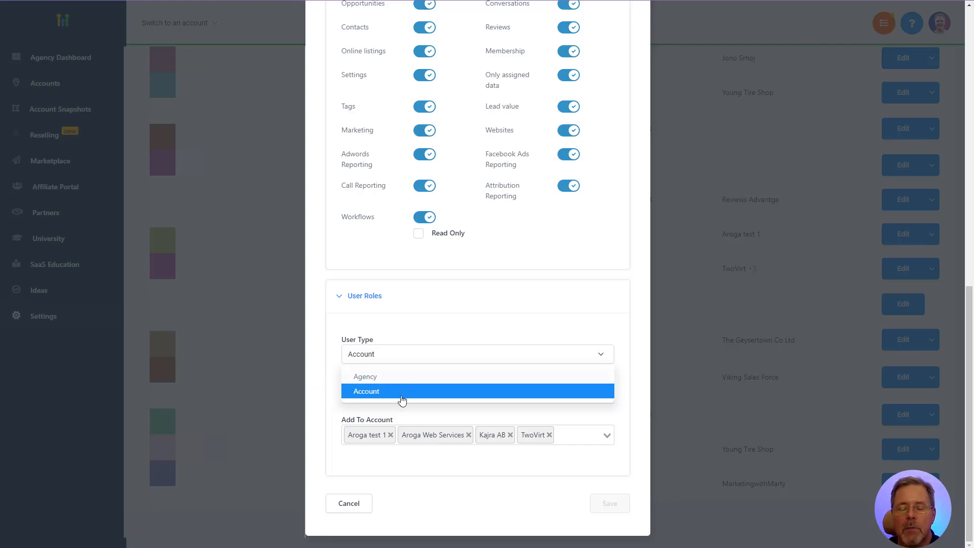
click(369, 393)
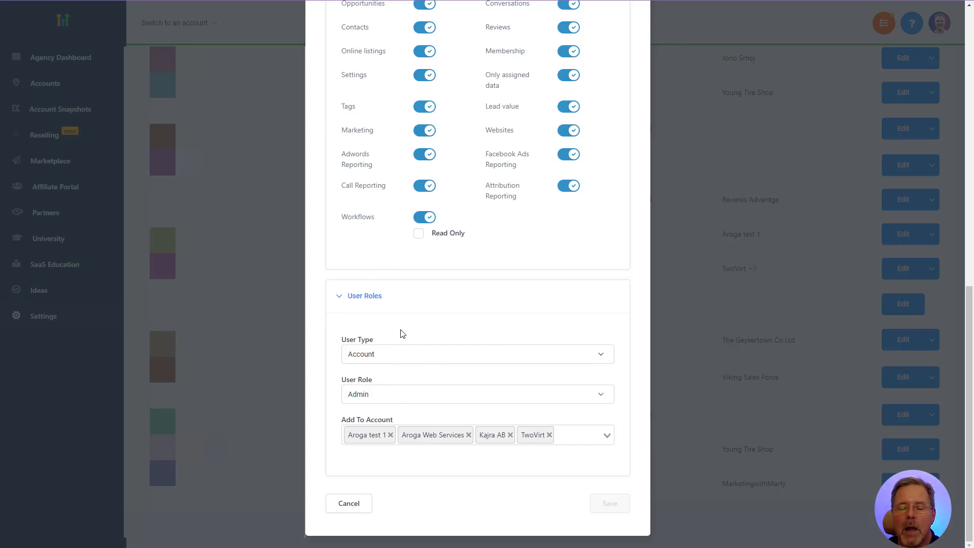
Switch the User Role to User, then back to Admin
click(362, 394)
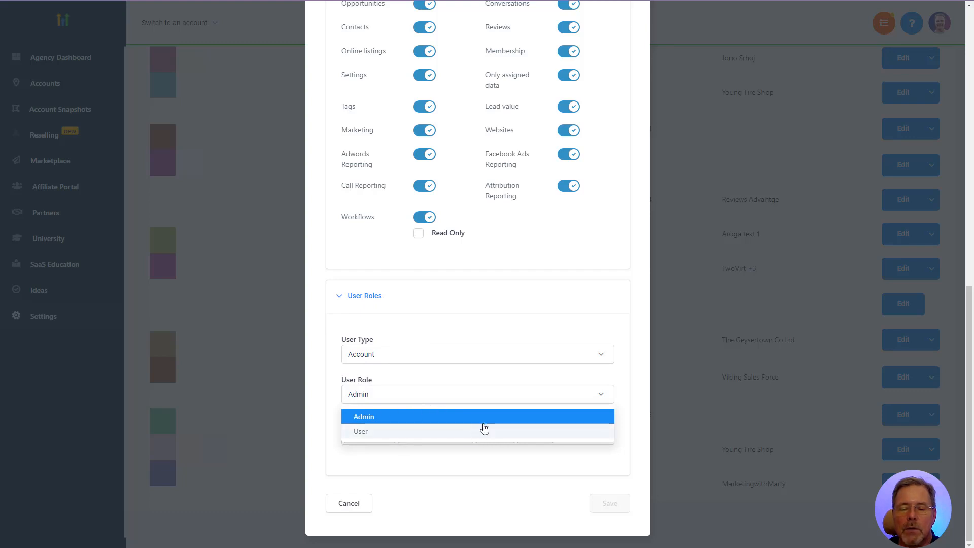
click(362, 432)
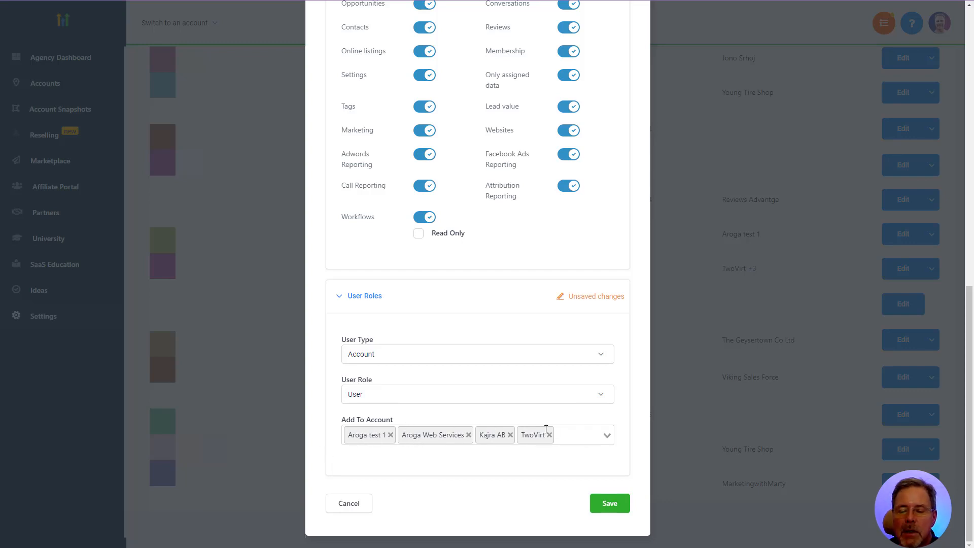
click(365, 395)
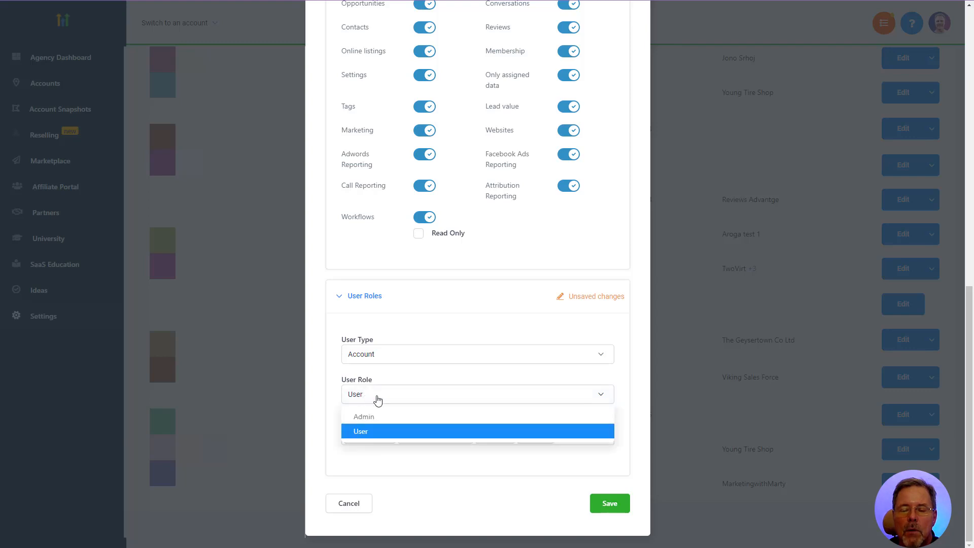
click(362, 418)
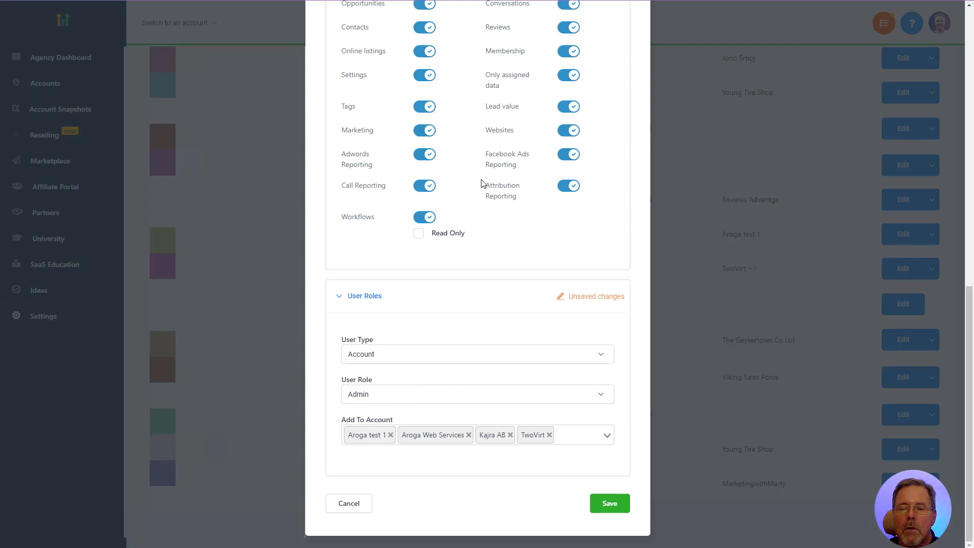
scroll(474, 215, up, 2)
scroll(480, 218, down, 2)
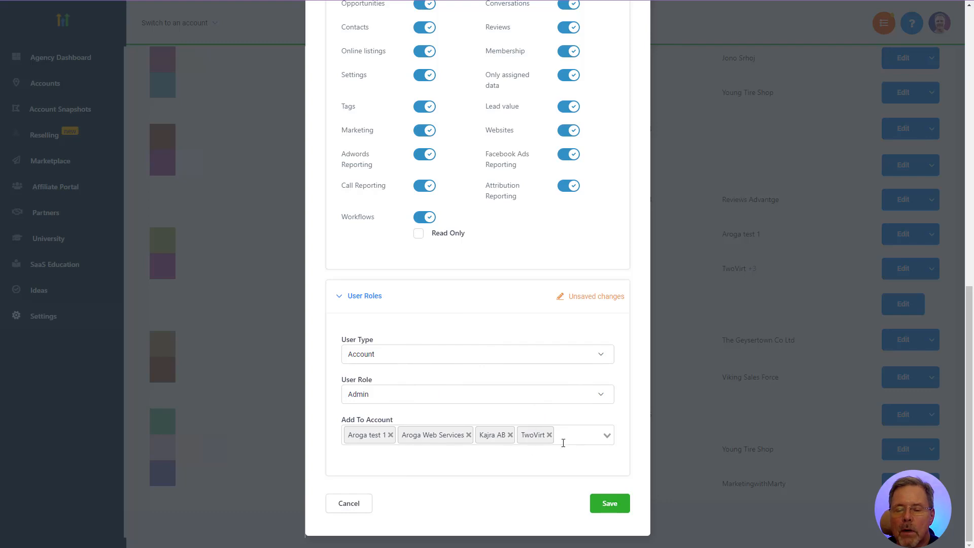
click(611, 435)
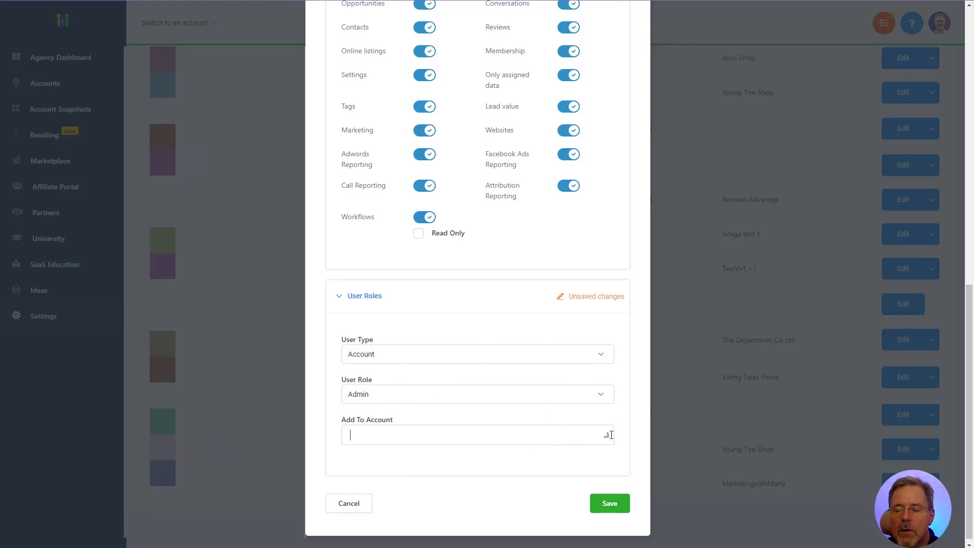
click(611, 436)
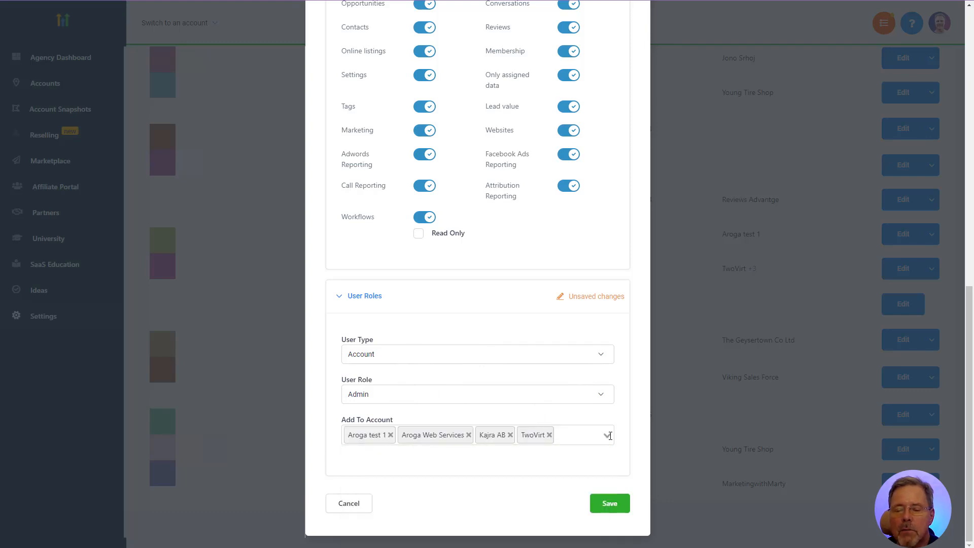
click(610, 436)
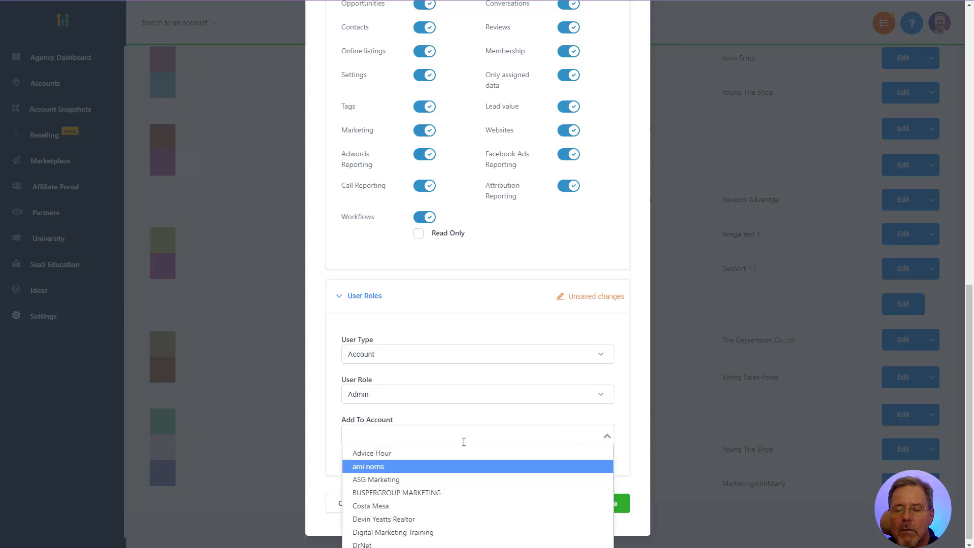
click(460, 420)
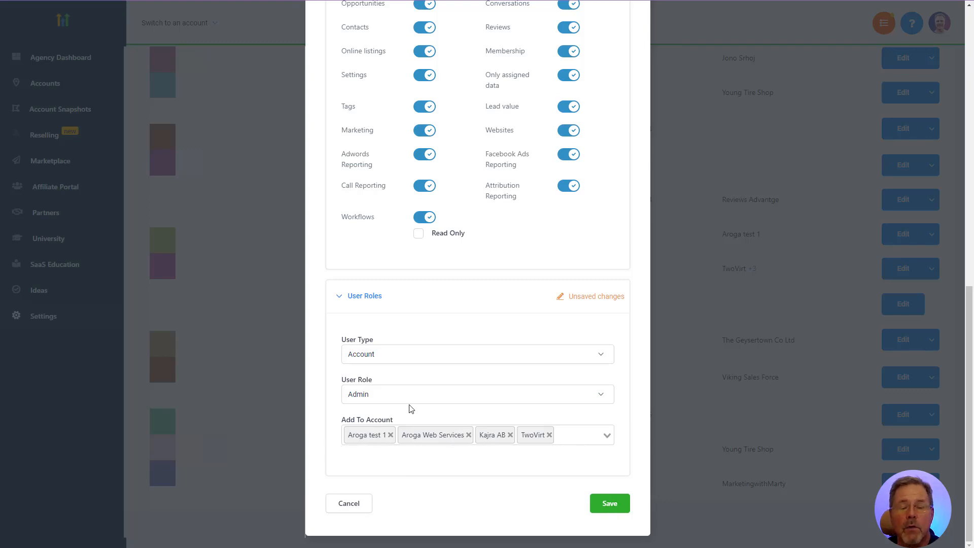
Cancel the user edits and open the account switcher in the TwoVirt sub-account
click(351, 507)
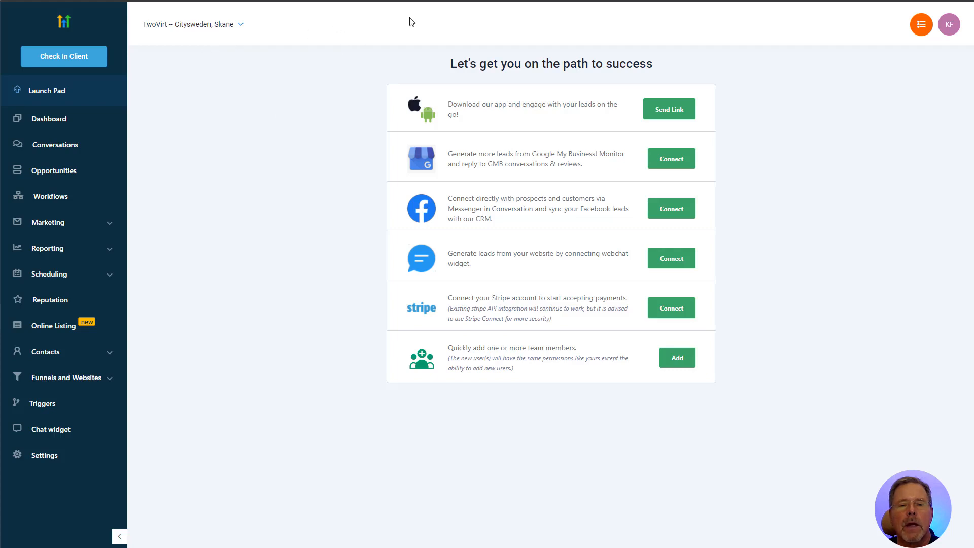
click(234, 27)
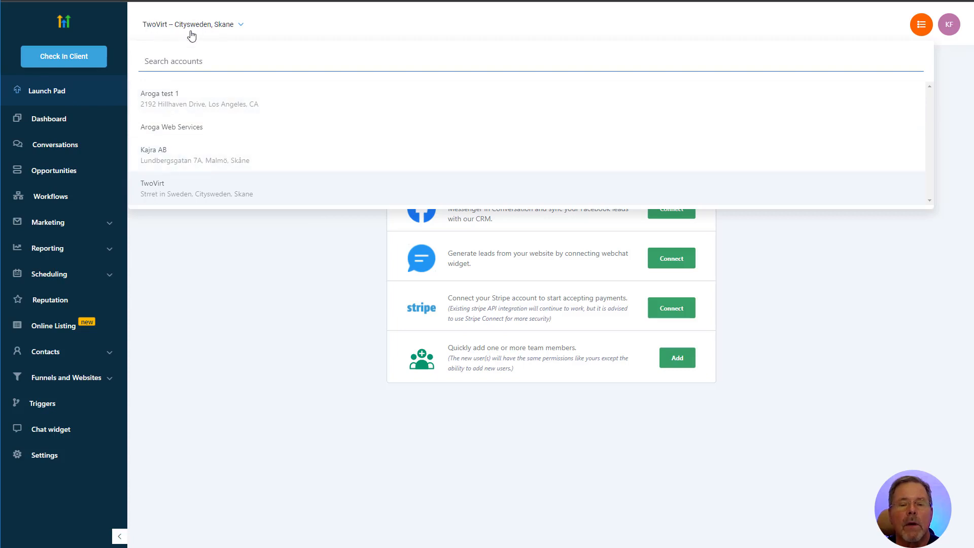
Close the account switcher, staying on TwoVirt's Launch Pad
click(157, 191)
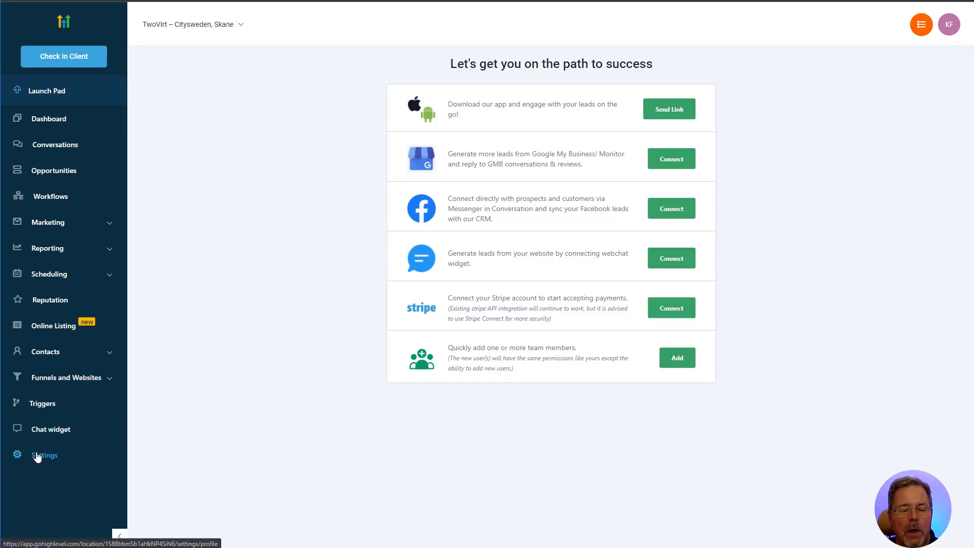
Start adding a new employee from TwoVirt's Settings > Team Management page
click(43, 459)
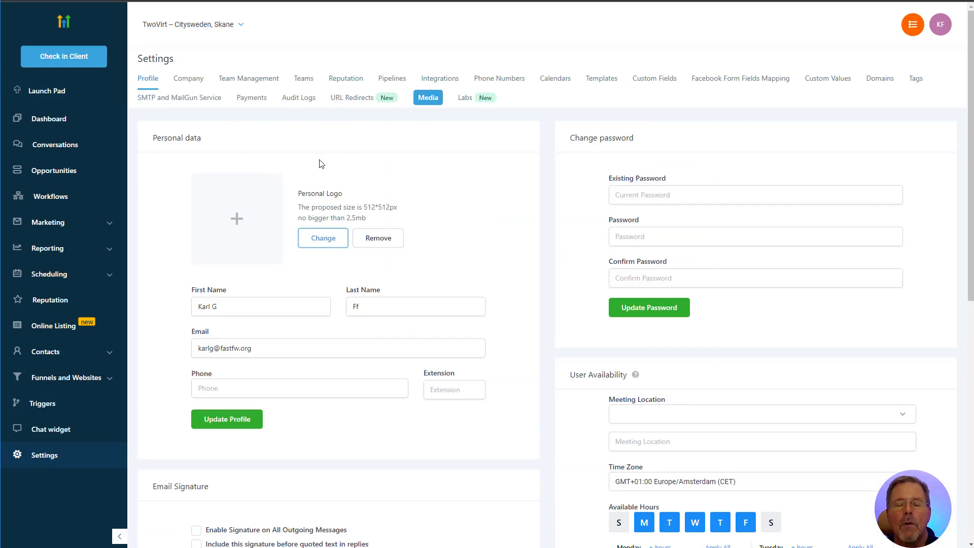
click(245, 83)
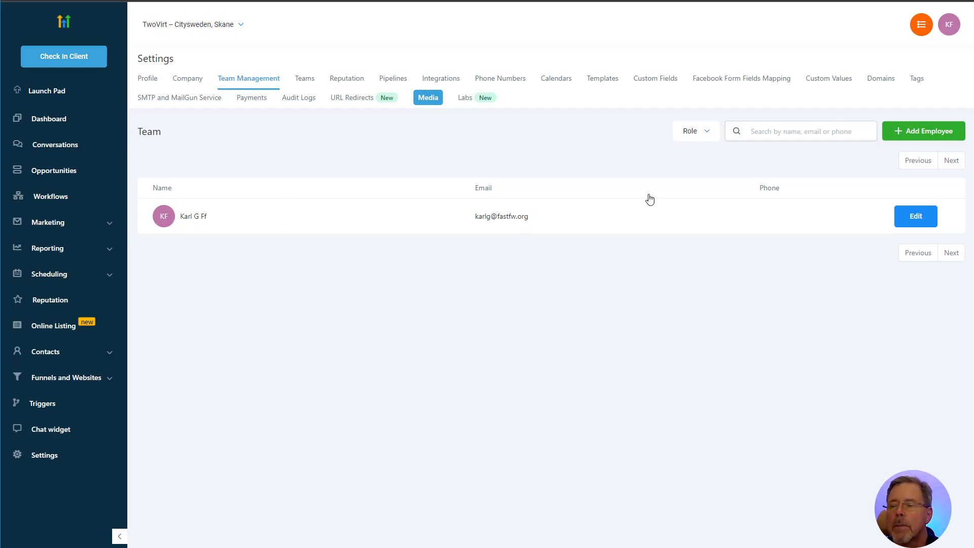
click(919, 133)
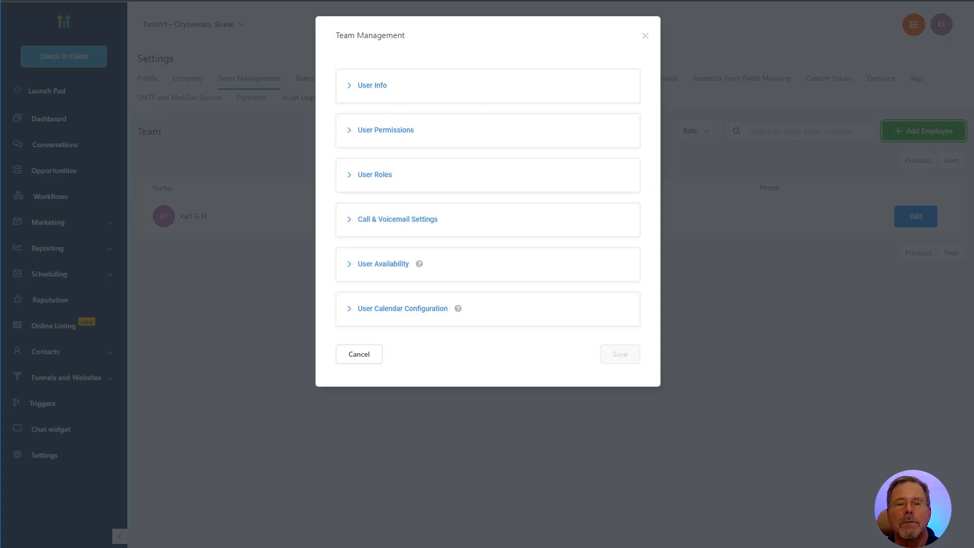
Fill in the new user's first name, last name, e-mail address and password
click(386, 86)
click(408, 258)
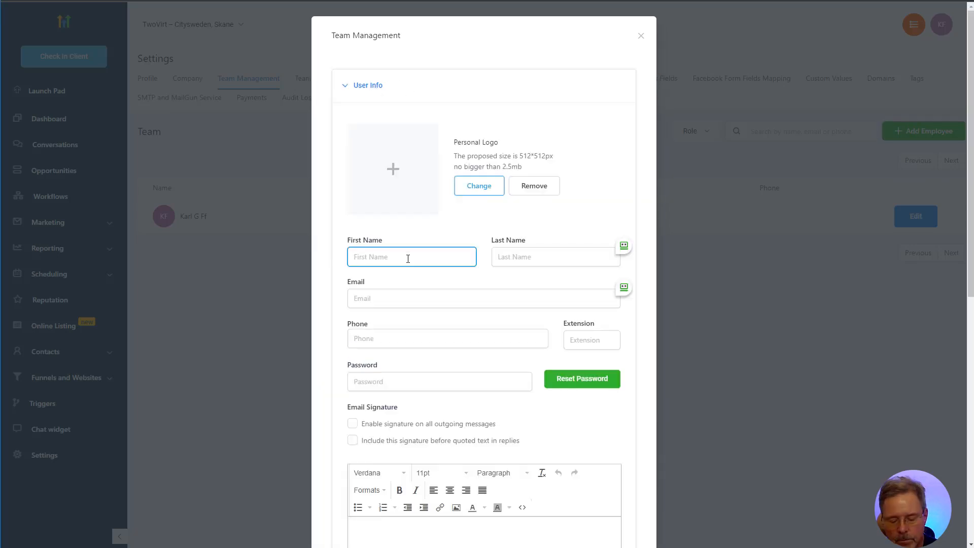
text(Three)
click(527, 262)
text(Virt)
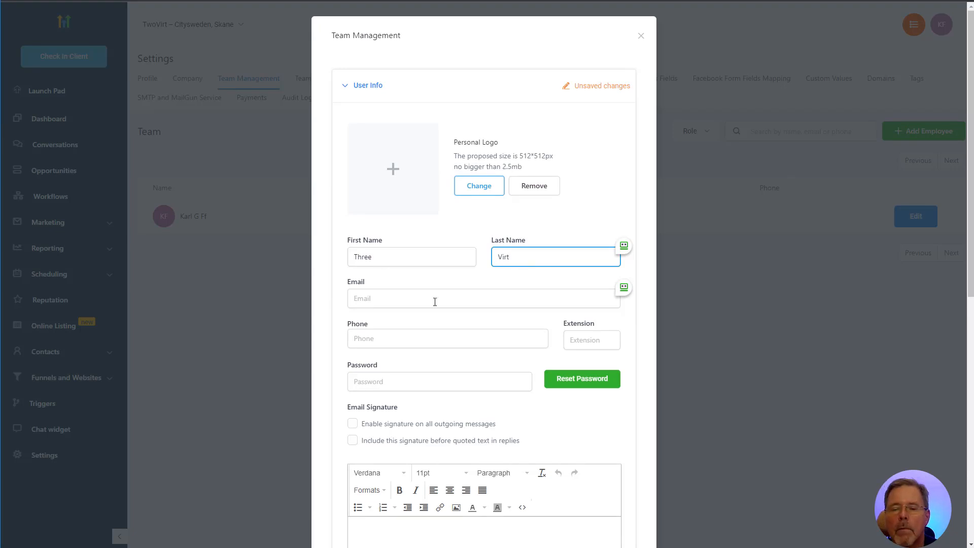
click(387, 304)
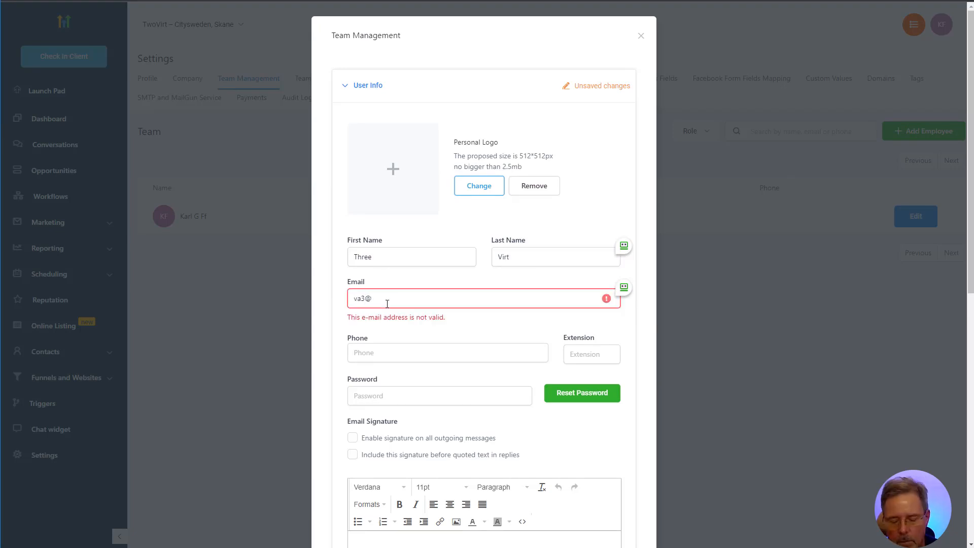
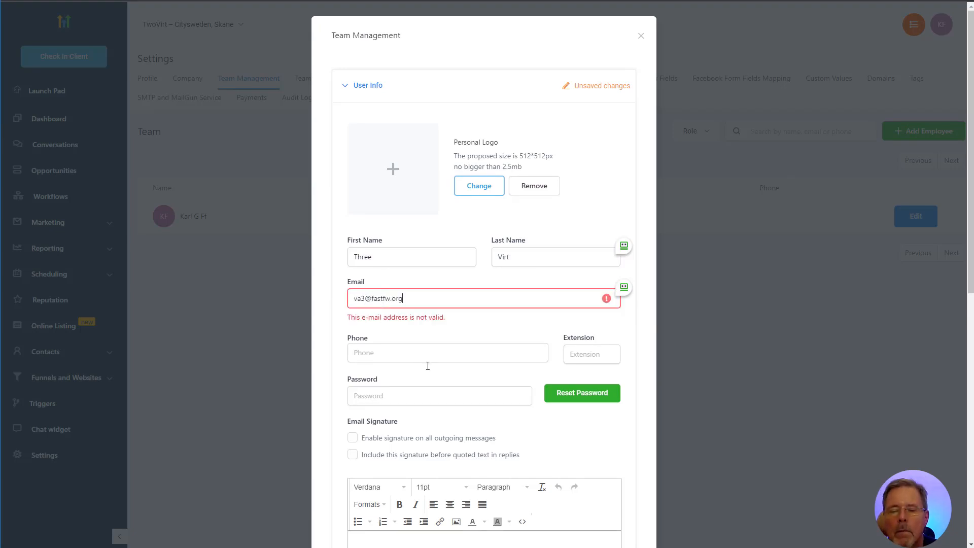
click(399, 396)
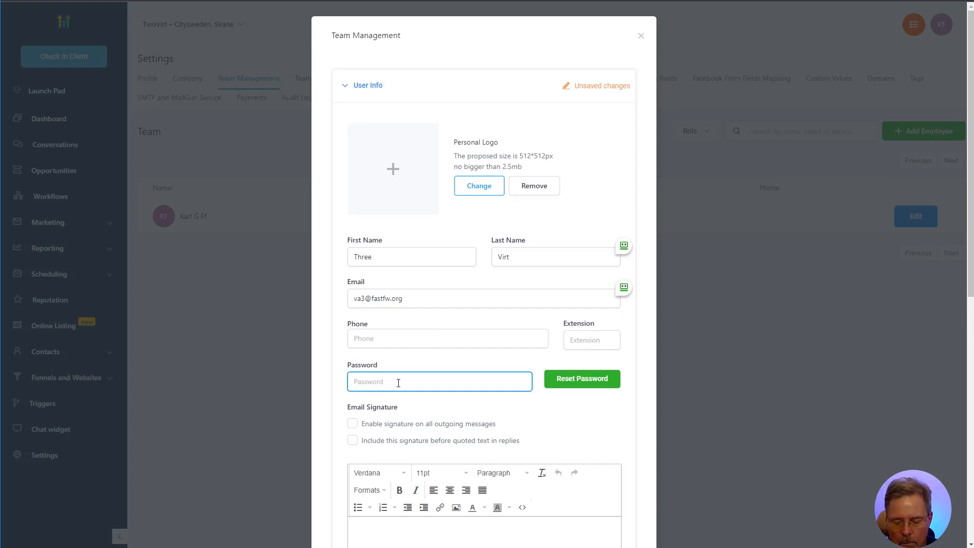
text(••••••••••)
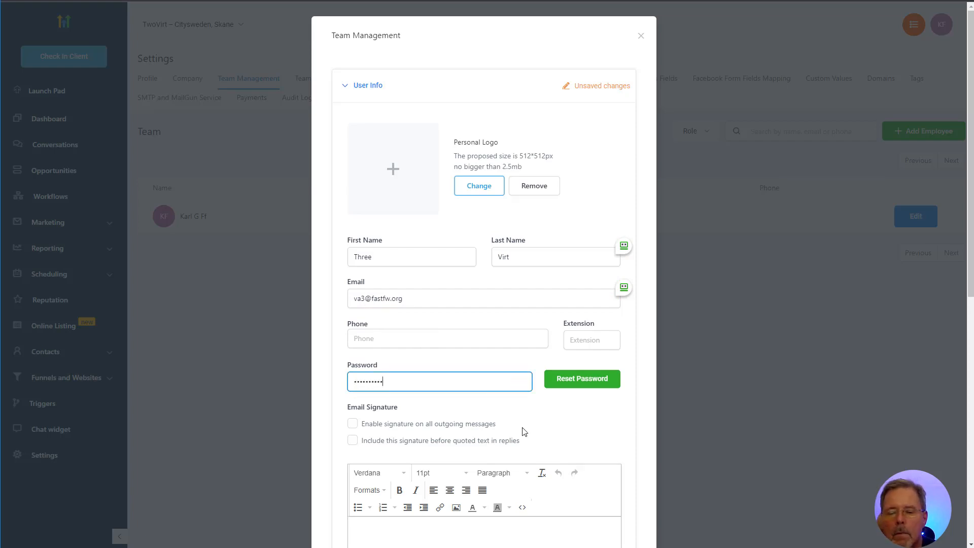
Expand User Permissions and review them: all on except Only assigned data
scroll(507, 431, down, 7)
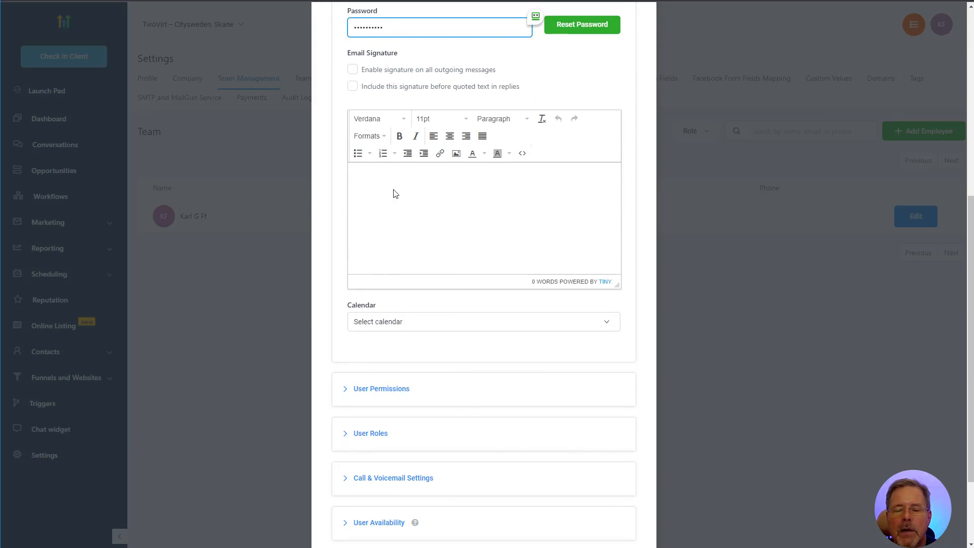
click(364, 388)
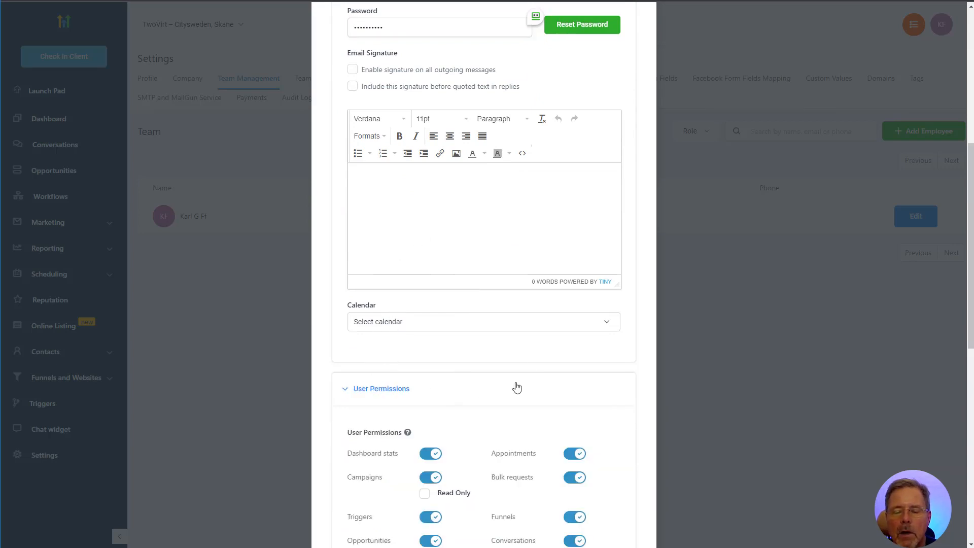
scroll(521, 378, down, 5)
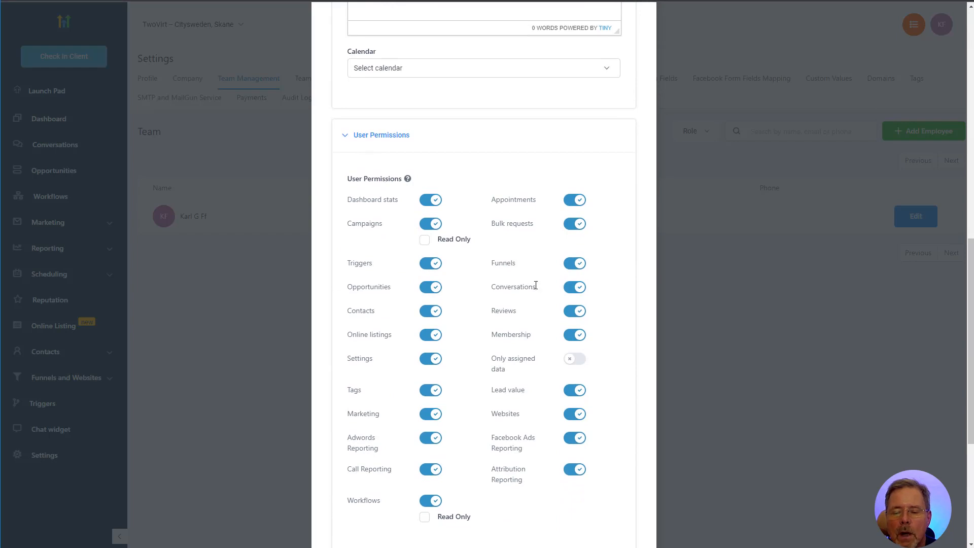
scroll(536, 285, down, 2)
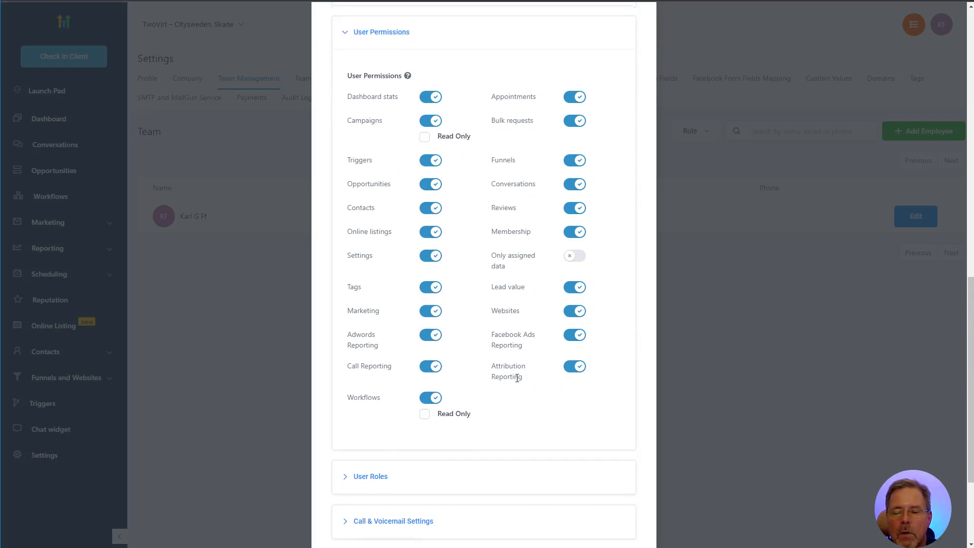
scroll(531, 254, down, 2)
scroll(486, 186, up, 2)
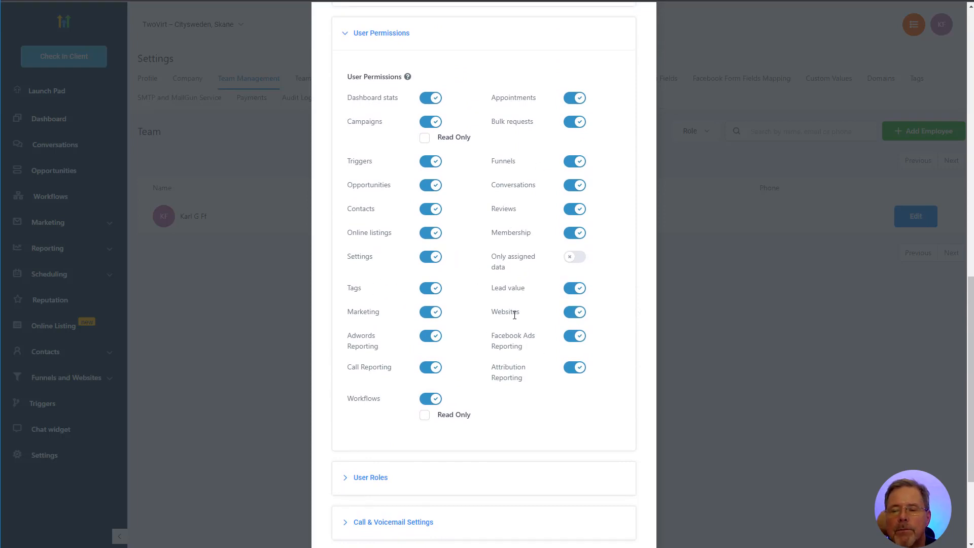
scroll(514, 314, down, 3)
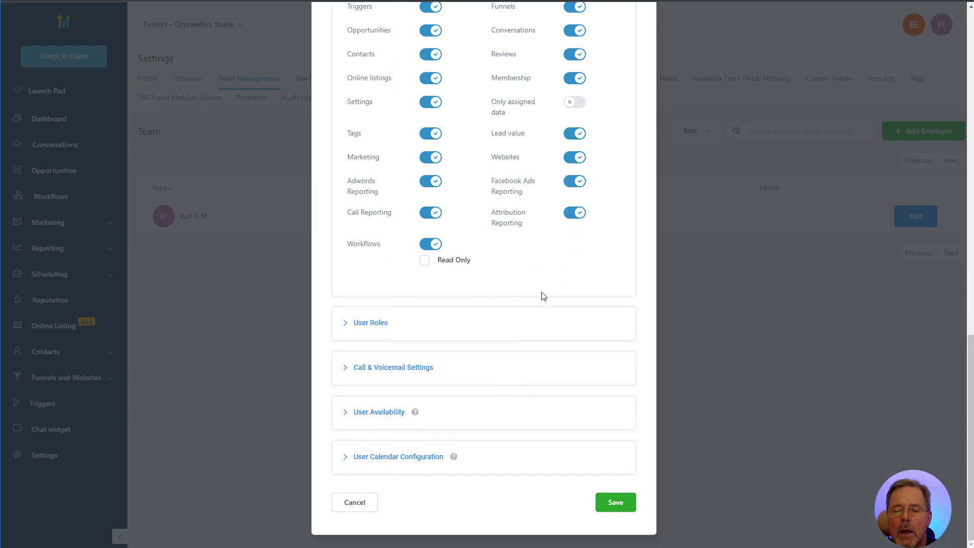
Expand the new user's User Roles, keep Admin selected, and show the role choices
click(361, 325)
scroll(565, 295, down, 1)
scroll(565, 295, down, 1)
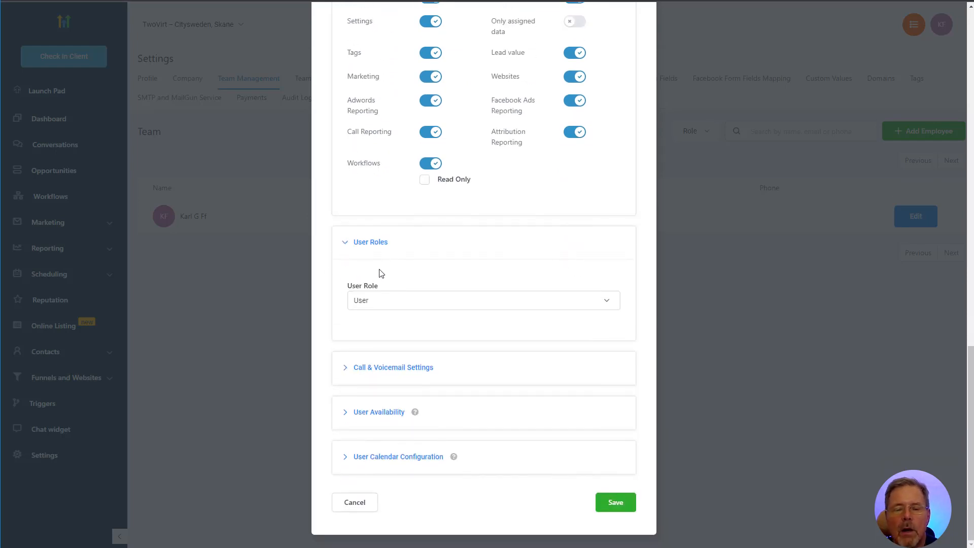
click(370, 301)
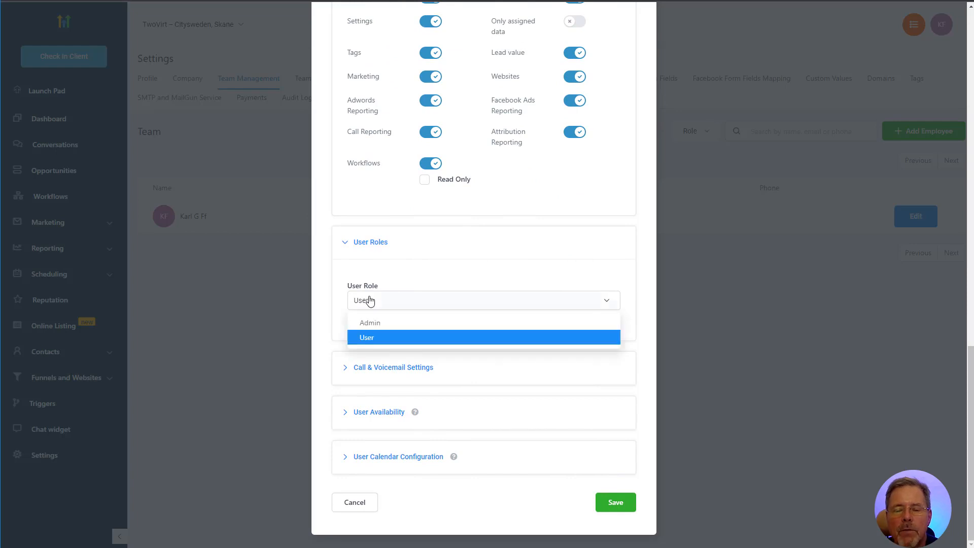
click(374, 322)
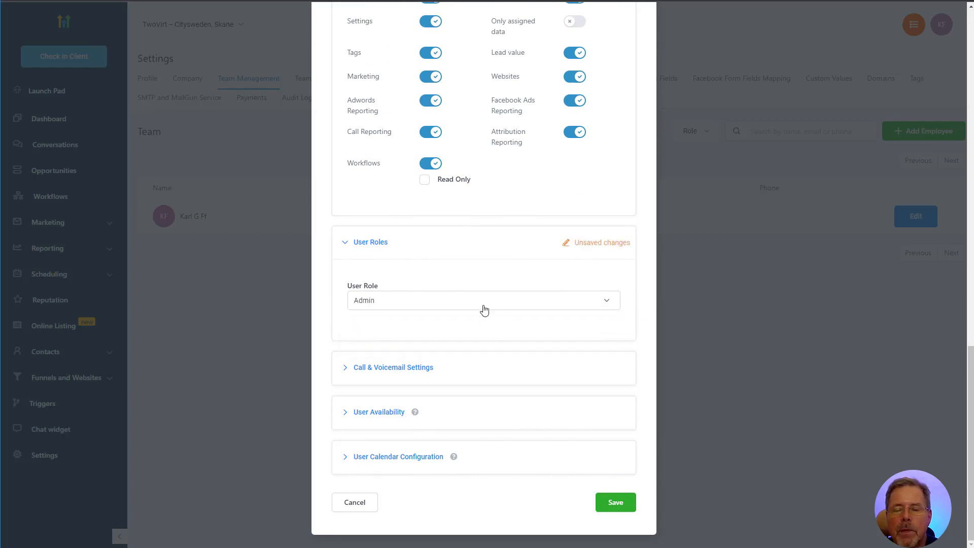
scroll(289, 253, up, 8)
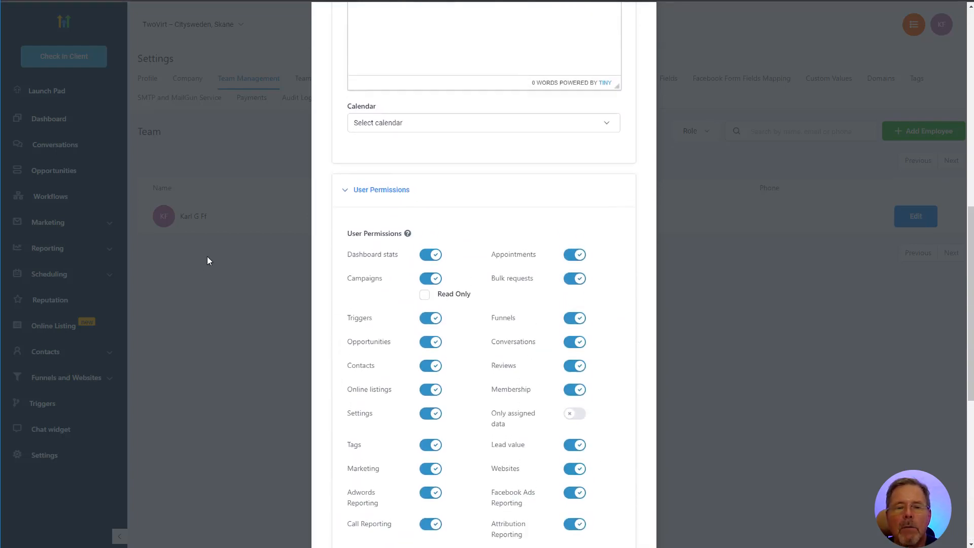
scroll(207, 261, up, 3)
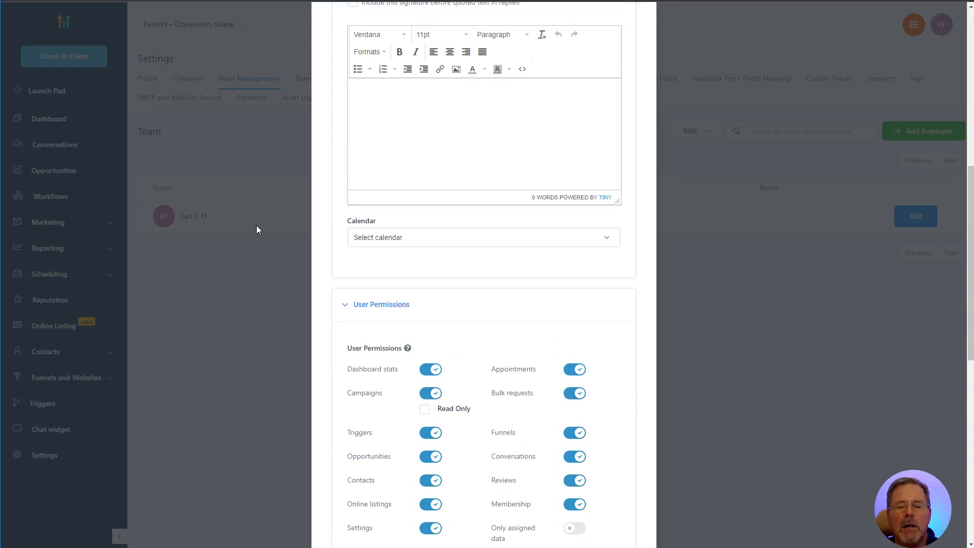
scroll(506, 364, down, 10)
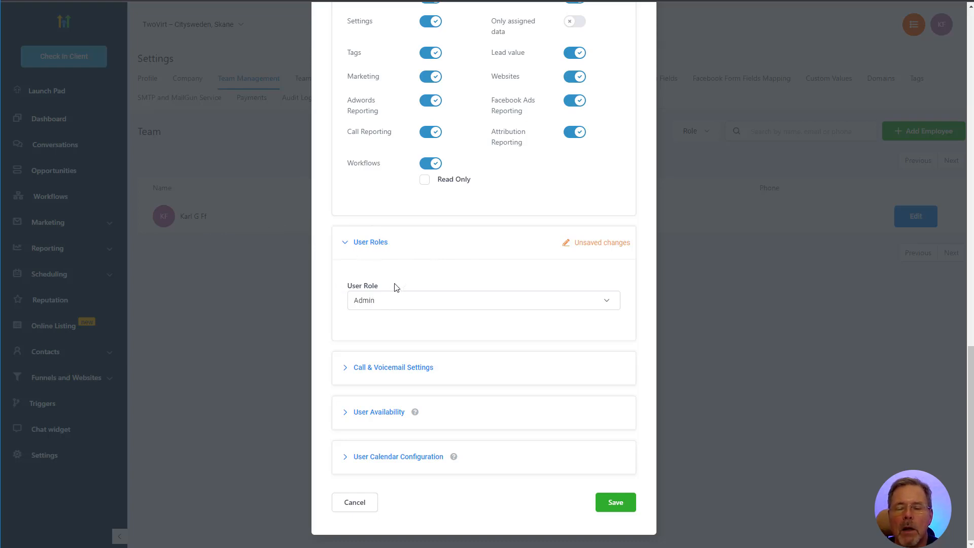
click(369, 305)
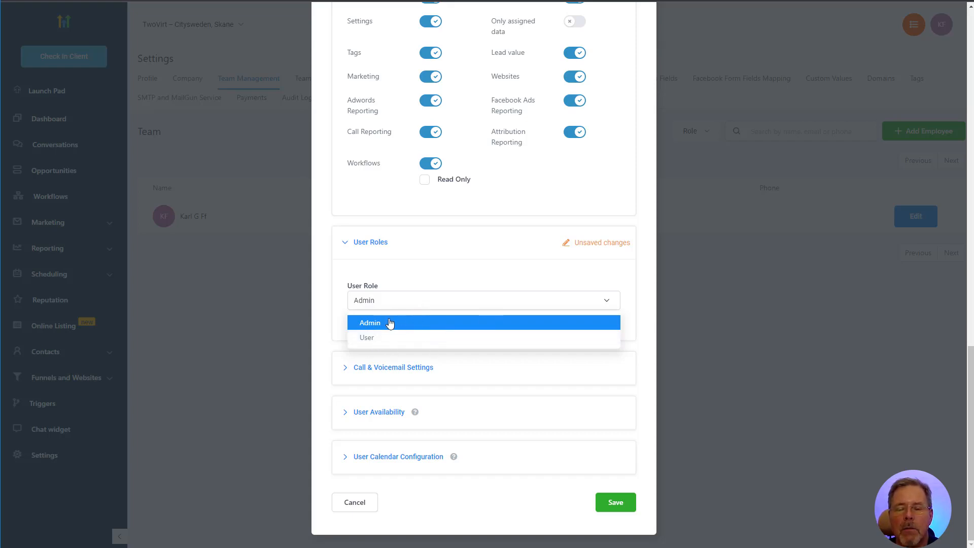
Change the new member's role to User and glance at Call & Voicemail settings
click(367, 339)
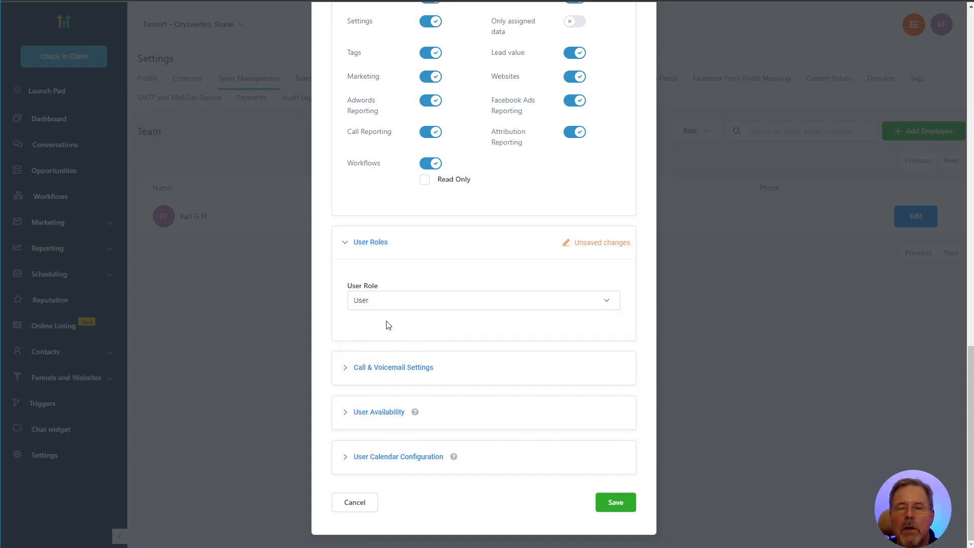
click(388, 369)
scroll(401, 363, down, 3)
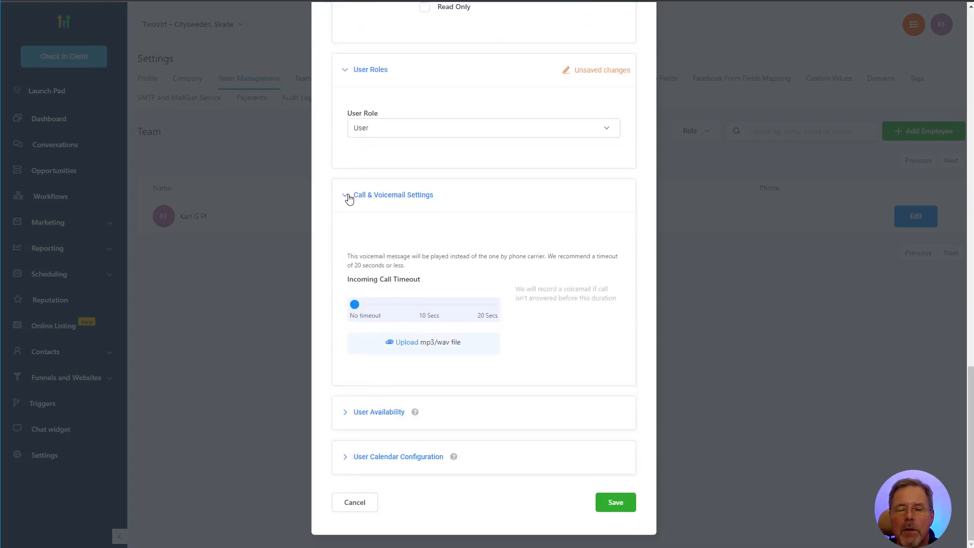
click(350, 197)
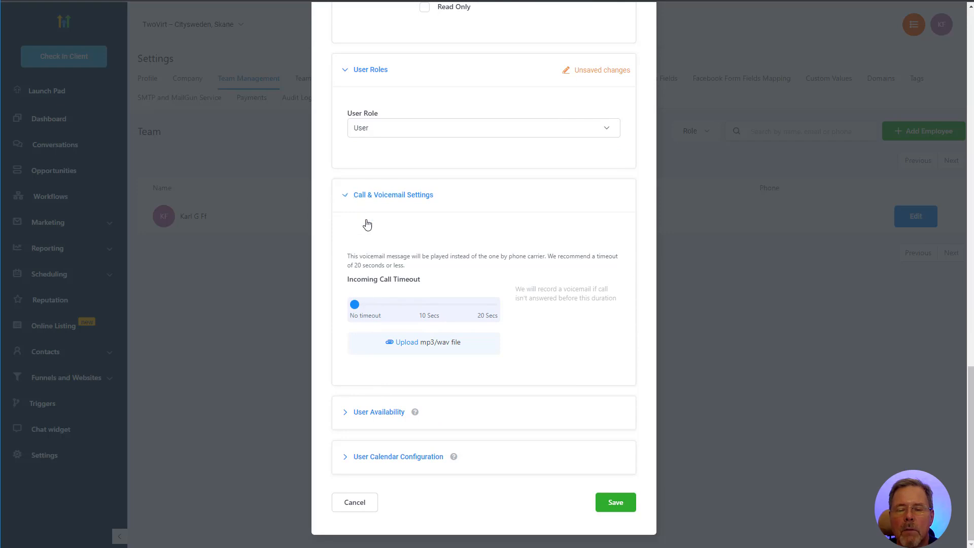
Briefly expand and collapse User Availability, then scroll back through the dialog
click(376, 412)
scroll(401, 421, down, 3)
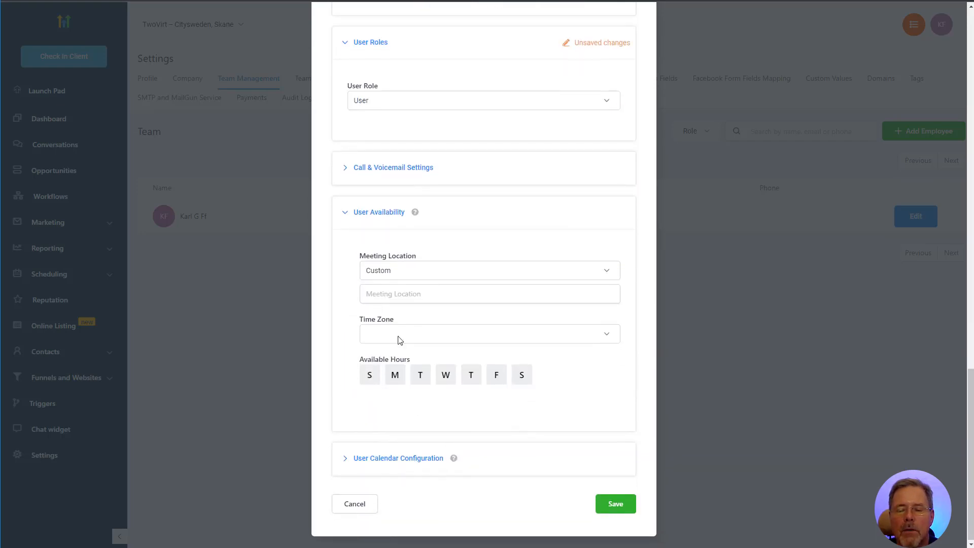
click(343, 212)
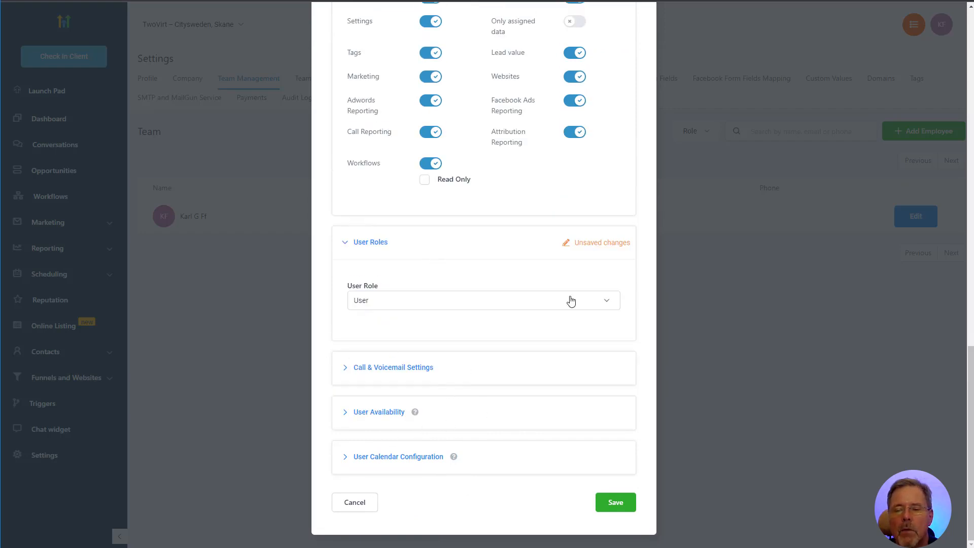
scroll(470, 305, up, 10)
scroll(467, 261, up, 5)
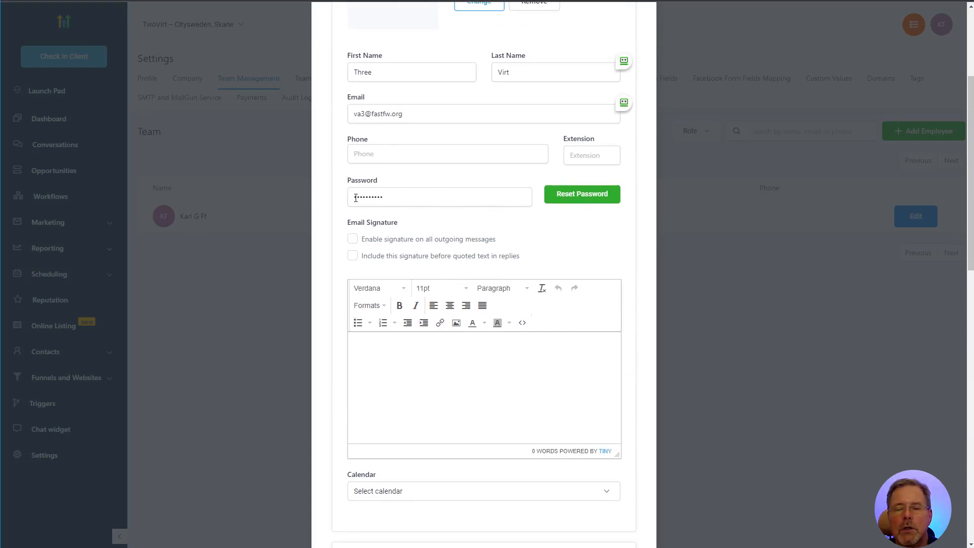
scroll(509, 283, down, 13)
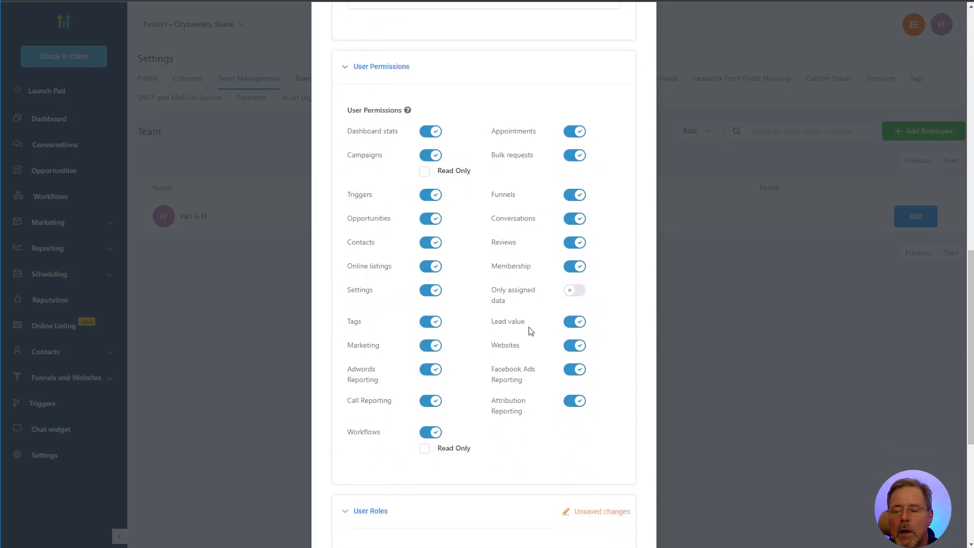
scroll(521, 340, up, 3)
scroll(528, 361, down, 5)
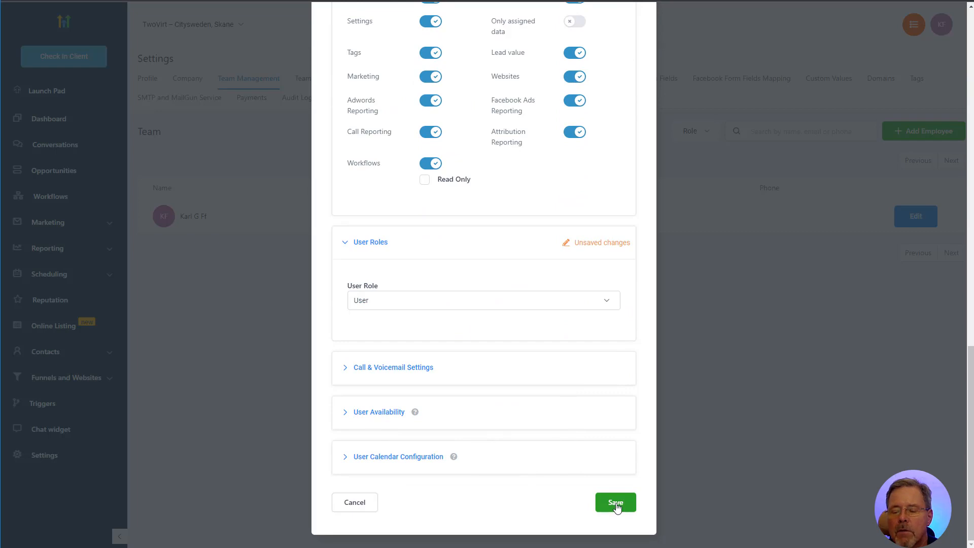
Save the new employee and dismiss the RoboForm password prompt
click(617, 508)
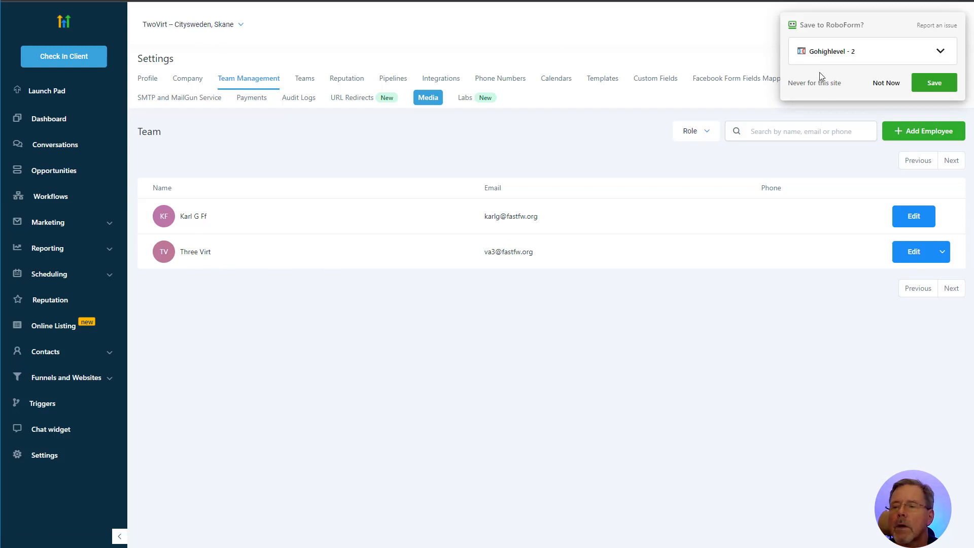
click(889, 86)
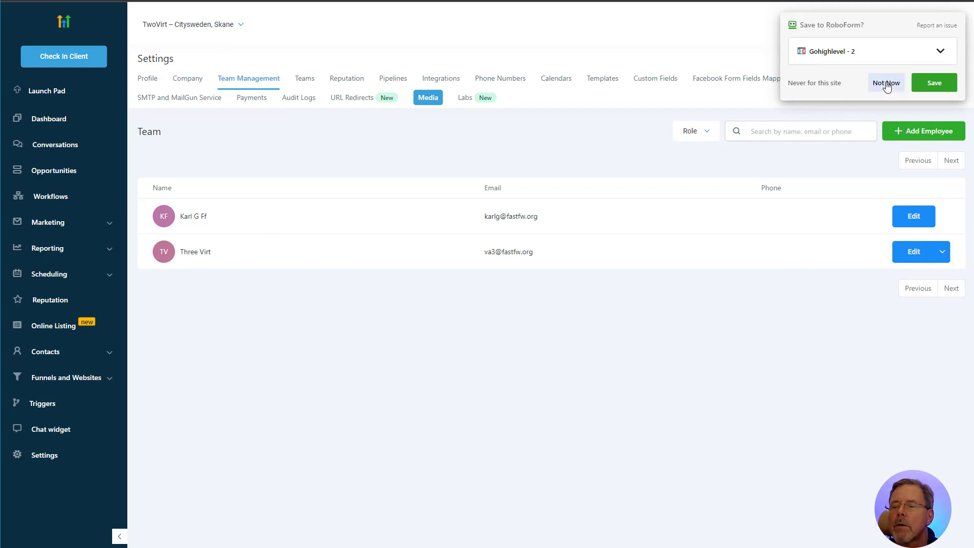
Switch to the Aroga test 1 sub-account to view its own team list
click(241, 28)
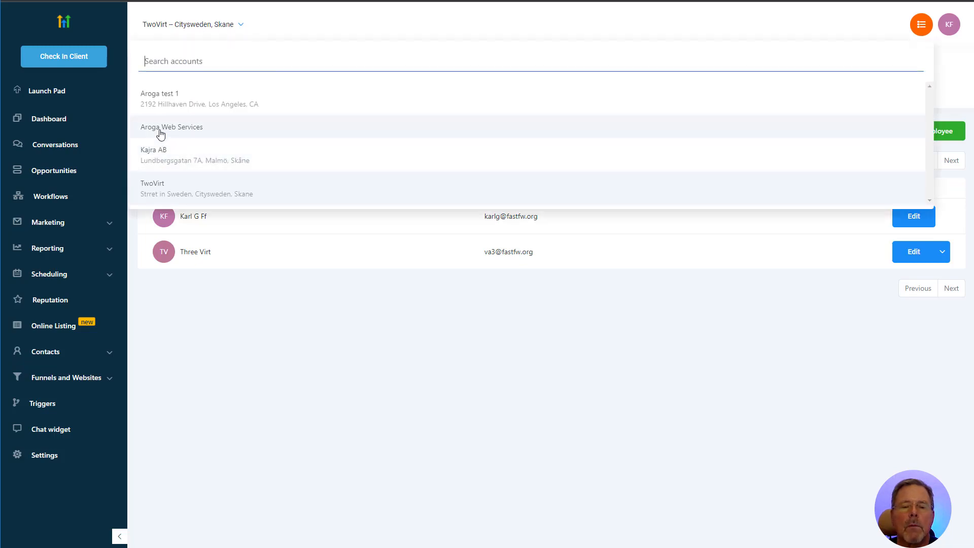
click(158, 102)
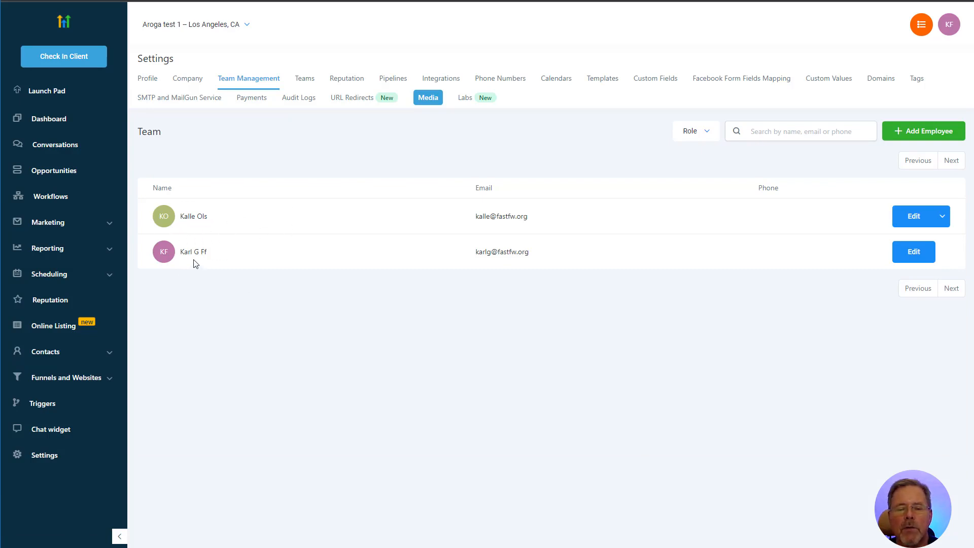
Switch back to the TwoVirt sub-account, whose team list includes the new member
click(235, 26)
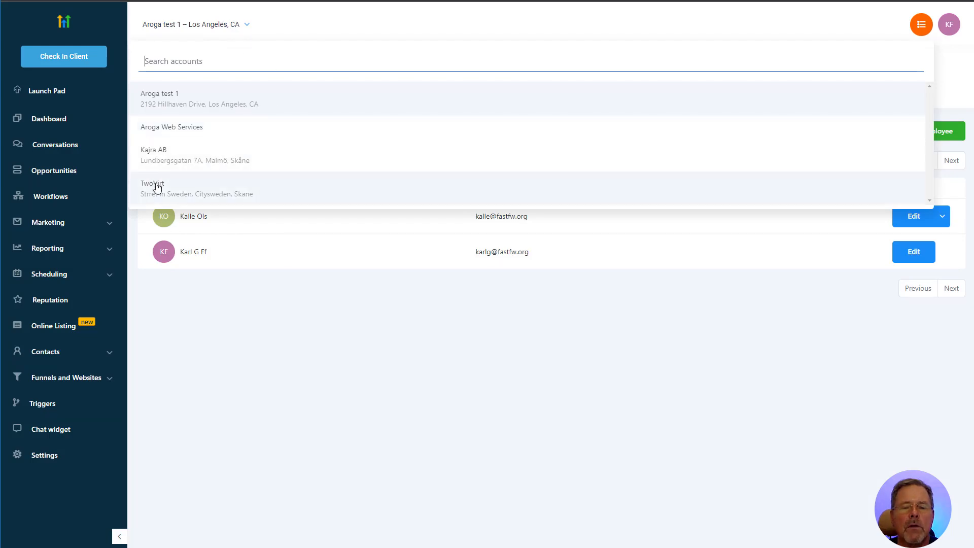
click(156, 188)
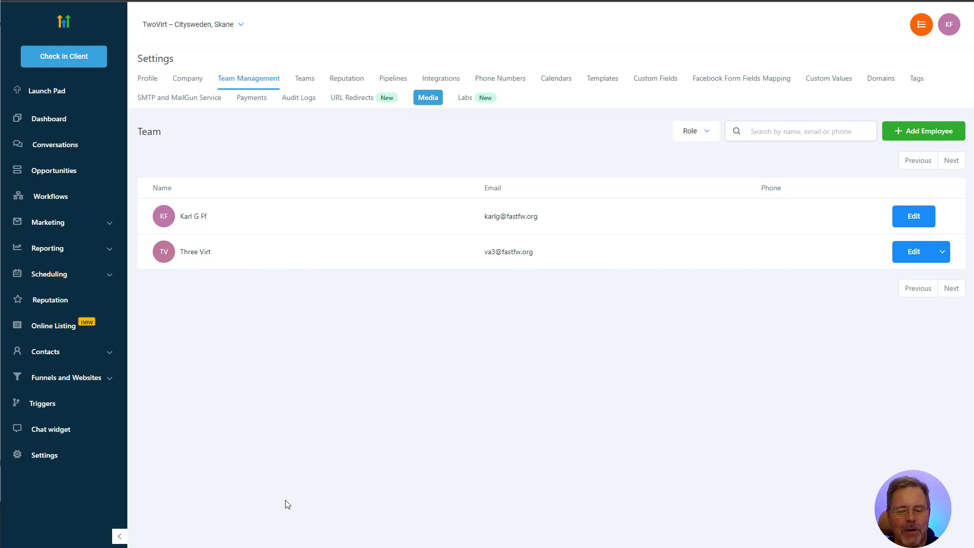
Open the Account Created welcome email in Gmail and follow its Click Here To Login link
mouse_move(115, 547)
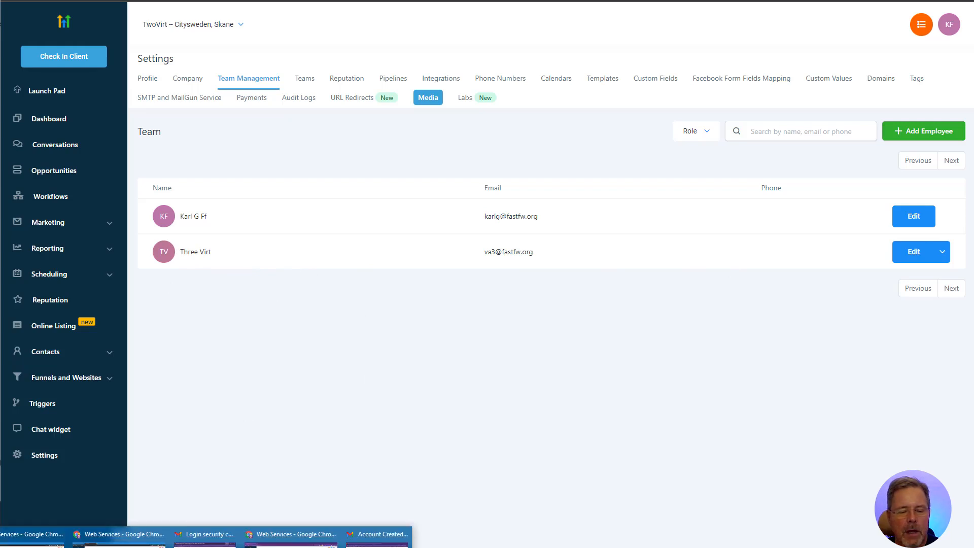
click(377, 534)
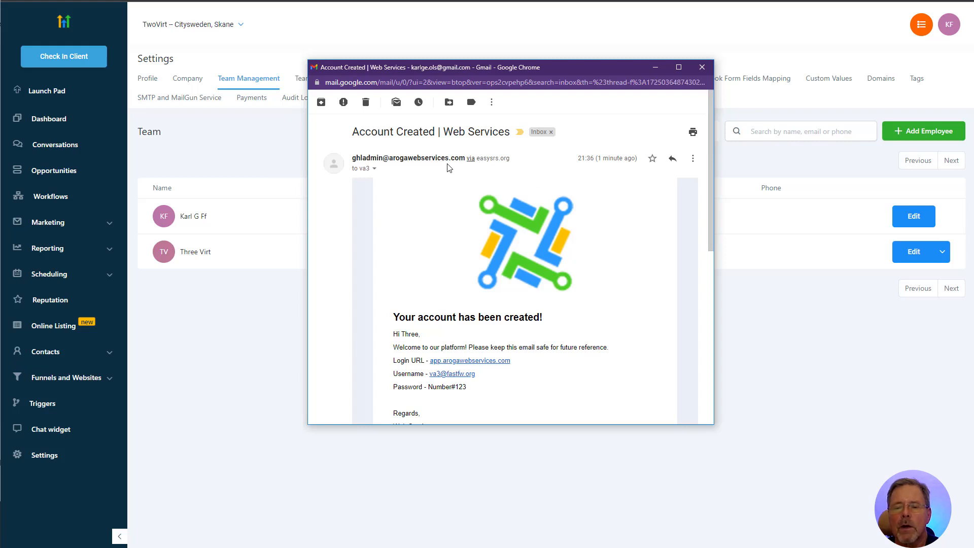
scroll(480, 269, down, 2)
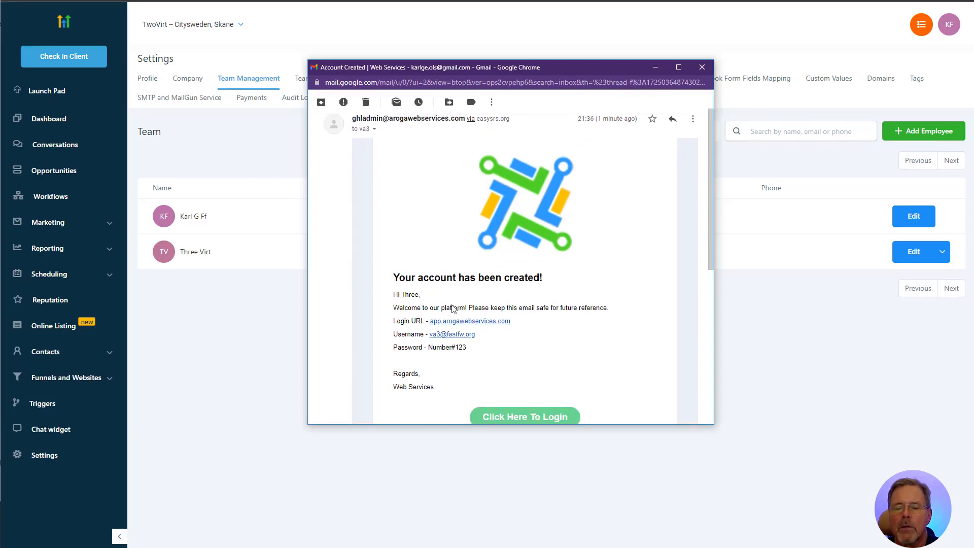
scroll(513, 277, down, 1)
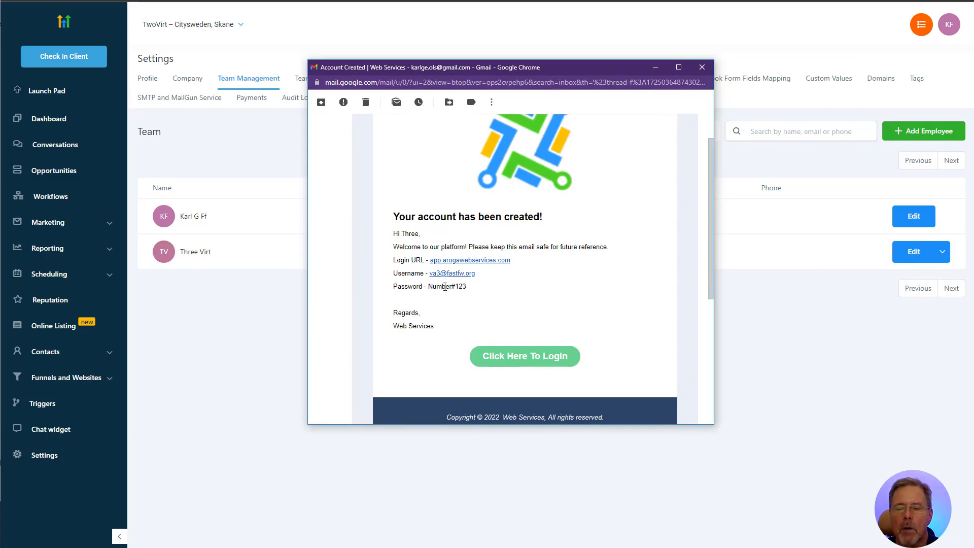
scroll(605, 335, down, 2)
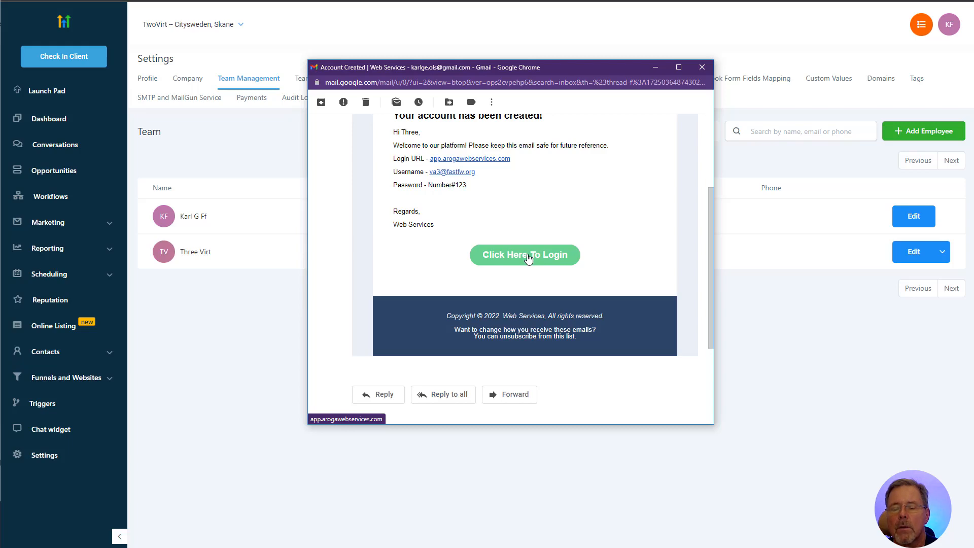
click(528, 256)
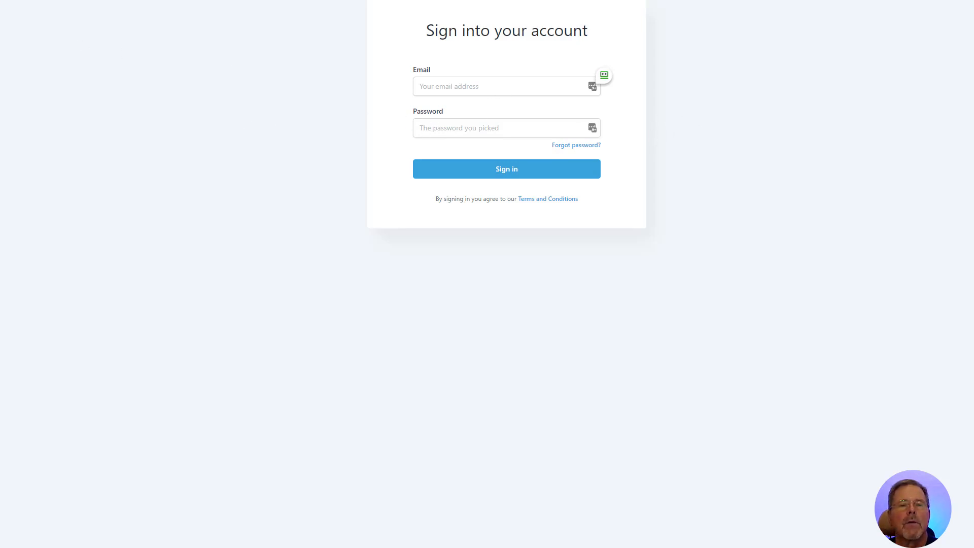
Sign in to HighLevel with the new user's email address and password
click(455, 87)
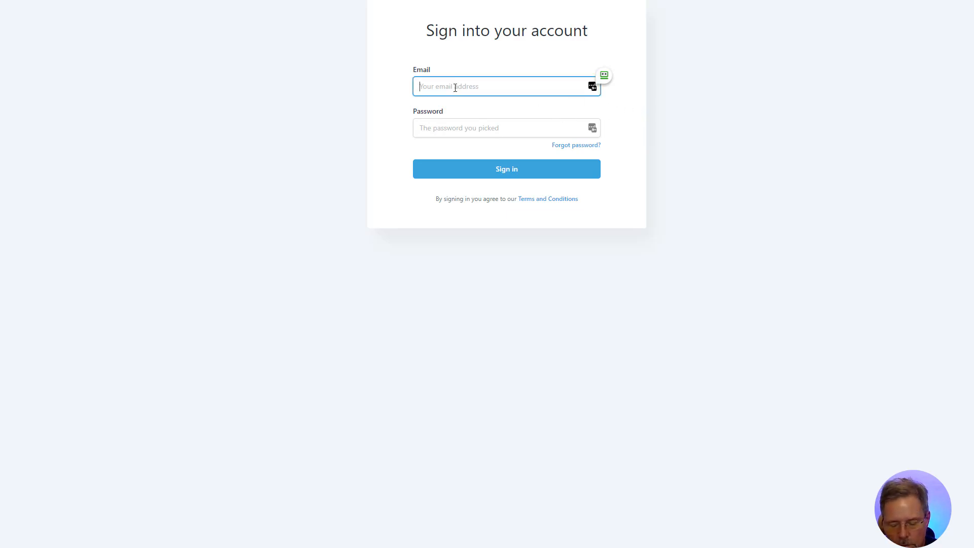
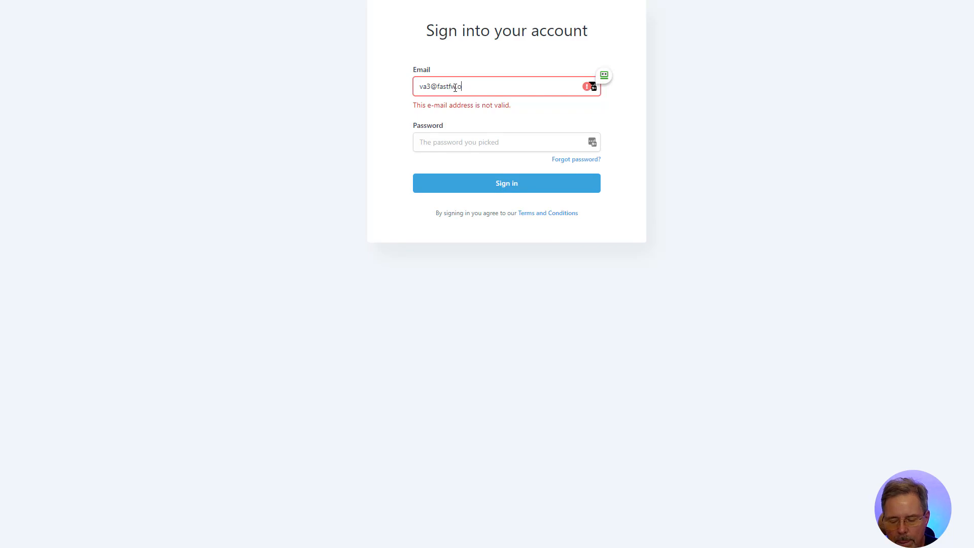
click(488, 128)
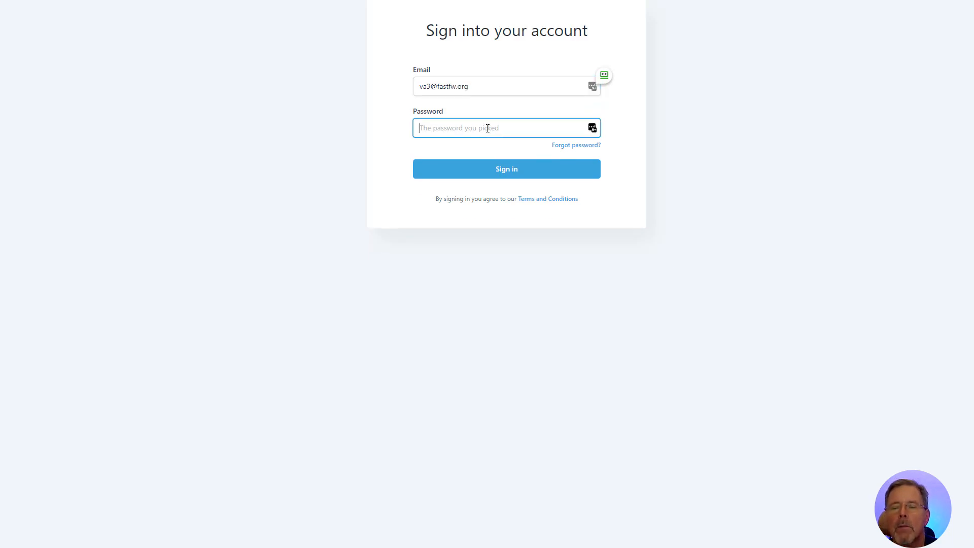
text(p)
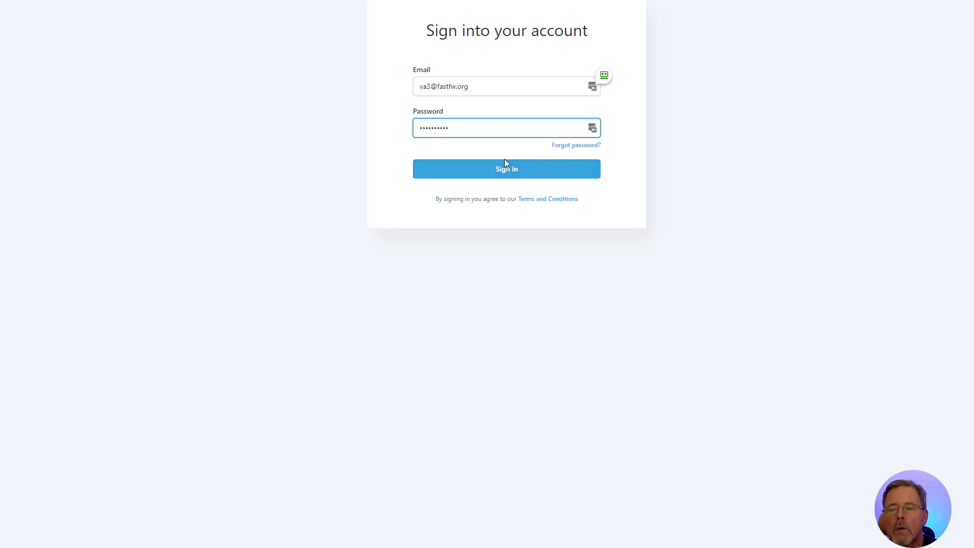
click(503, 171)
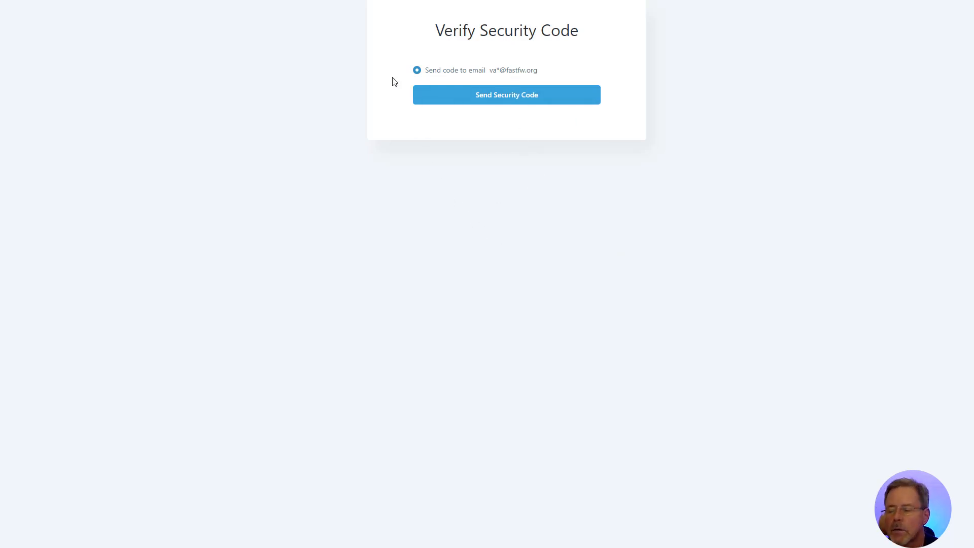
Request a security code to be sent to the new user's email
click(589, 91)
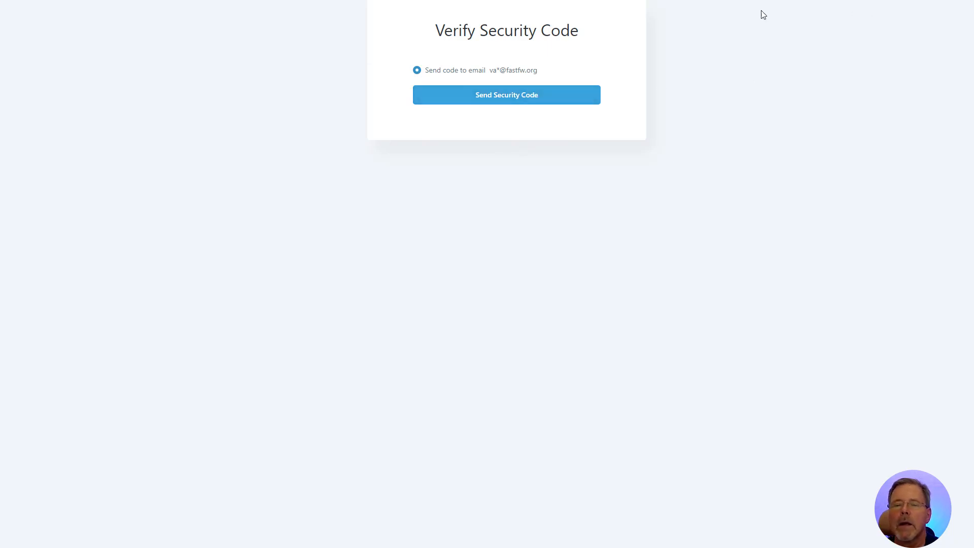
click(504, 96)
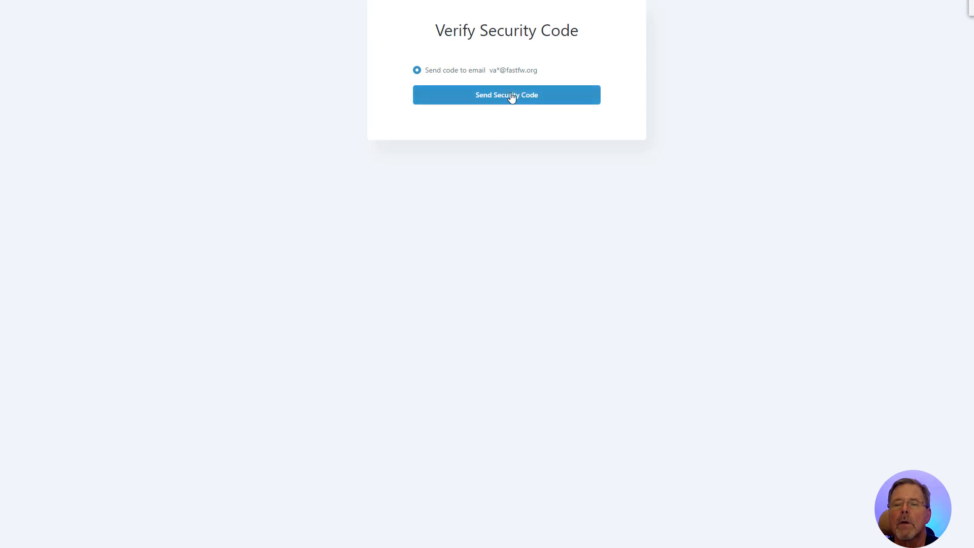
click(513, 94)
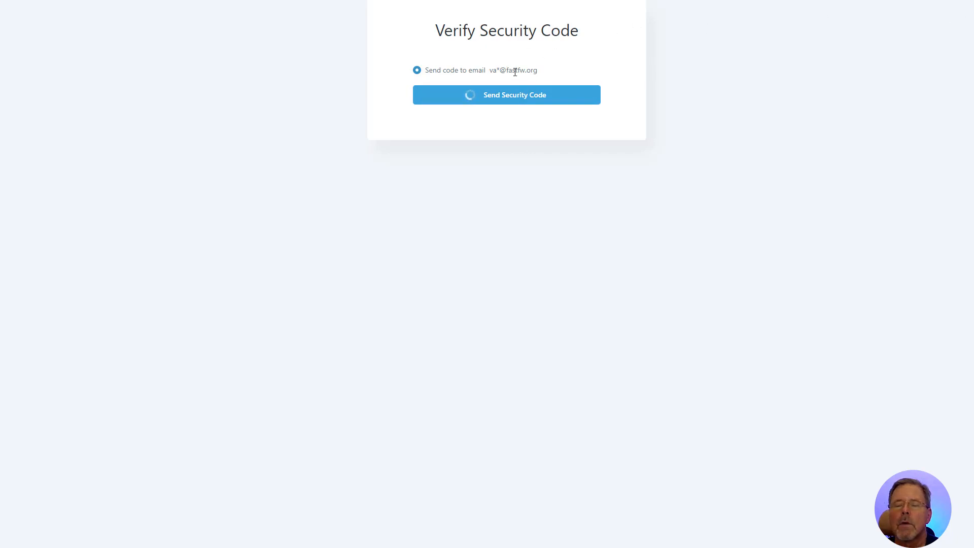
click(513, 93)
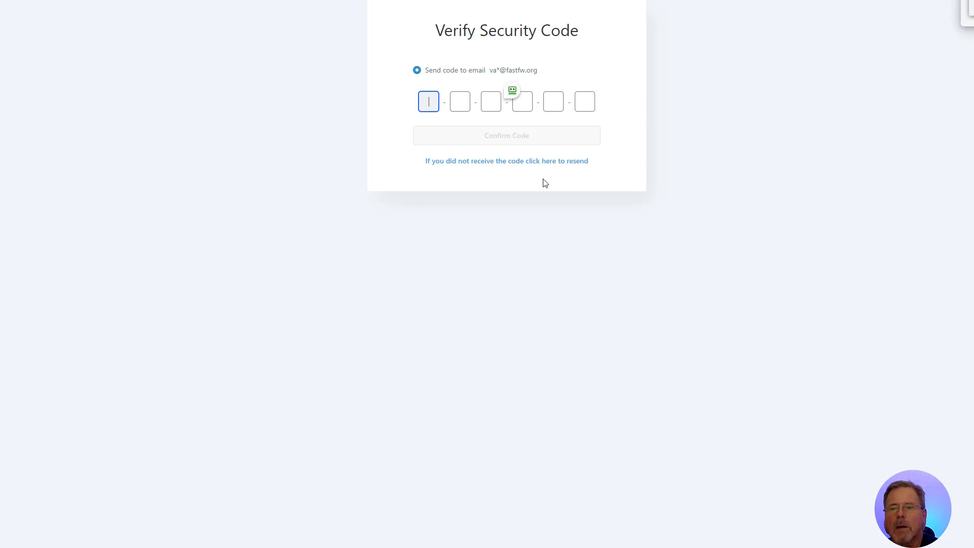
Bring up the Gmail window with the security code email and place it below the code boxes
mouse_move(223, 547)
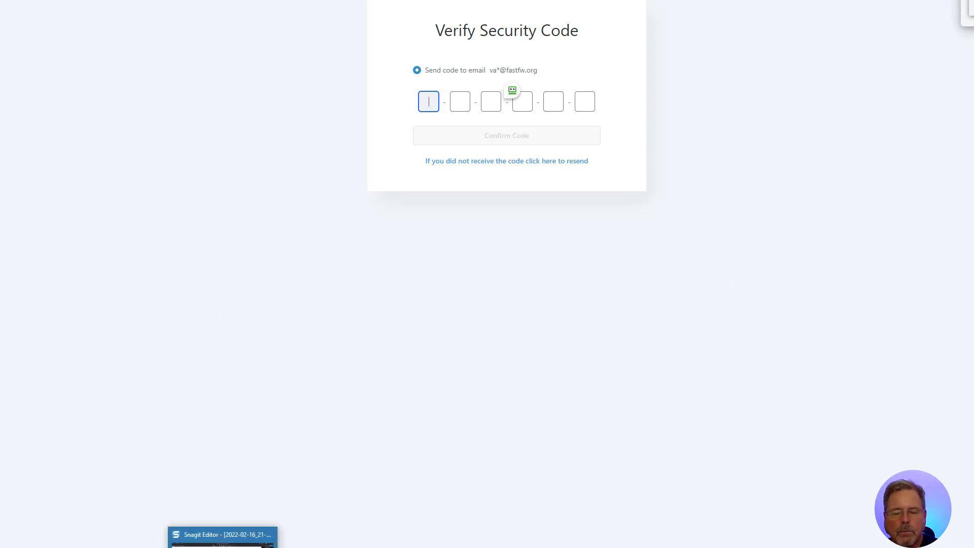
mouse_move(167, 547)
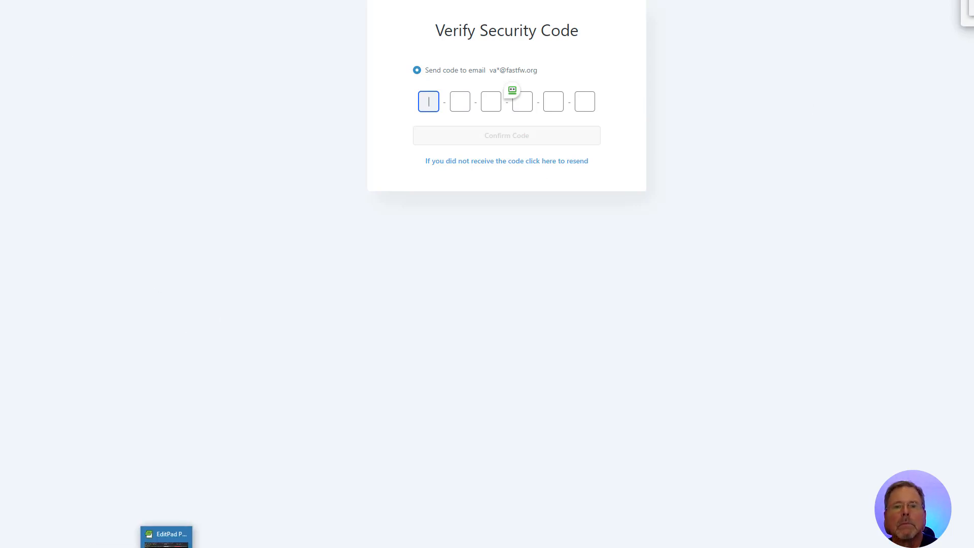
drag(553, 65, 579, 185)
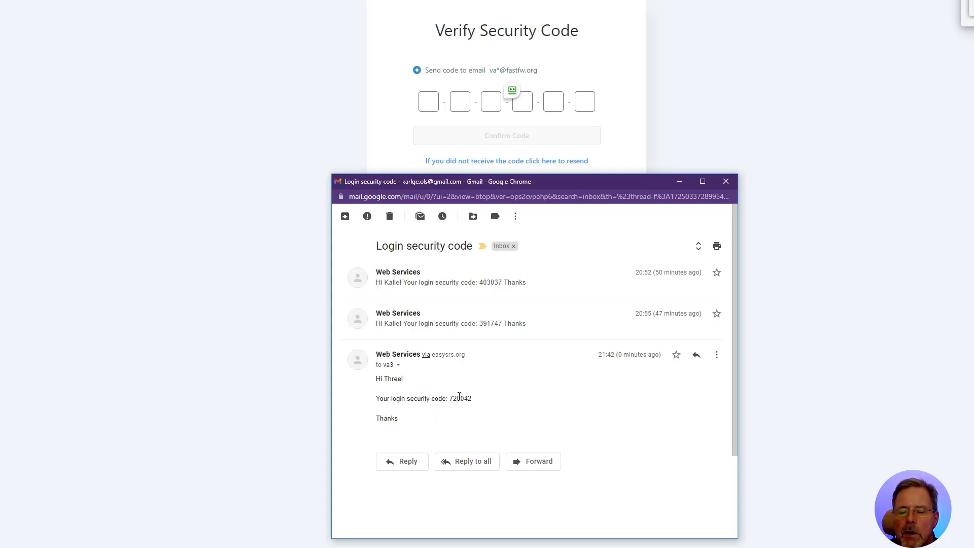
Copy the code from the latest Login security code email
double_click(459, 399)
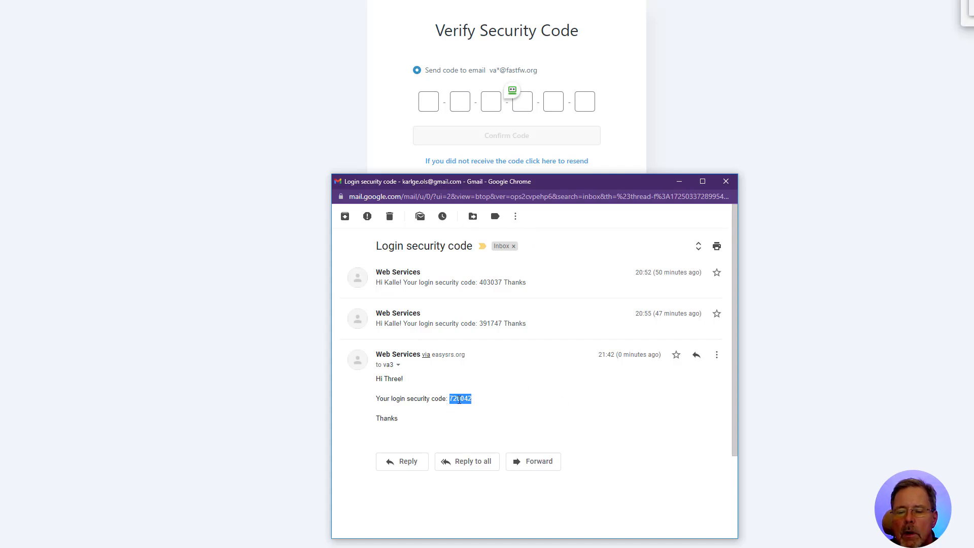
right_click(459, 399)
click(480, 408)
Paste the security code into the verification boxes and confirm it to log in
click(430, 101)
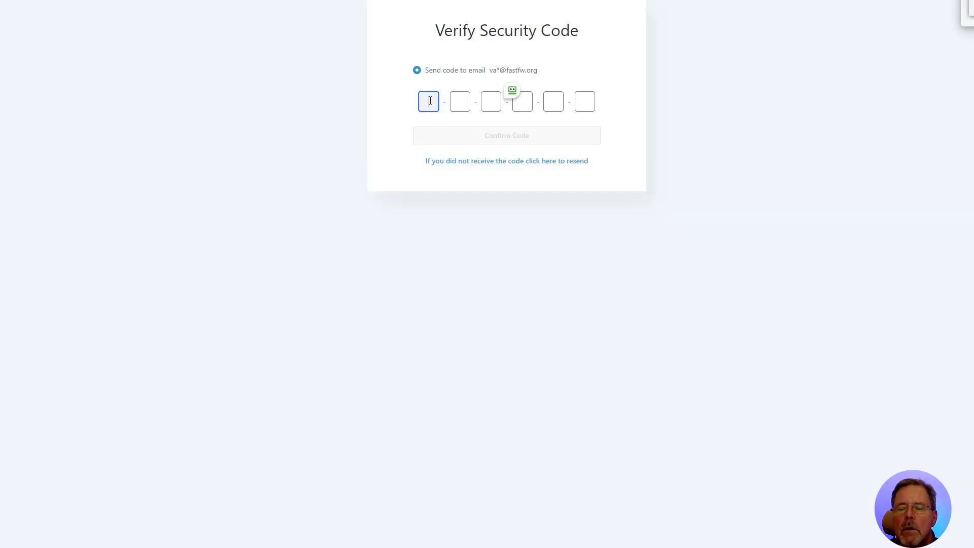
right_click(430, 104)
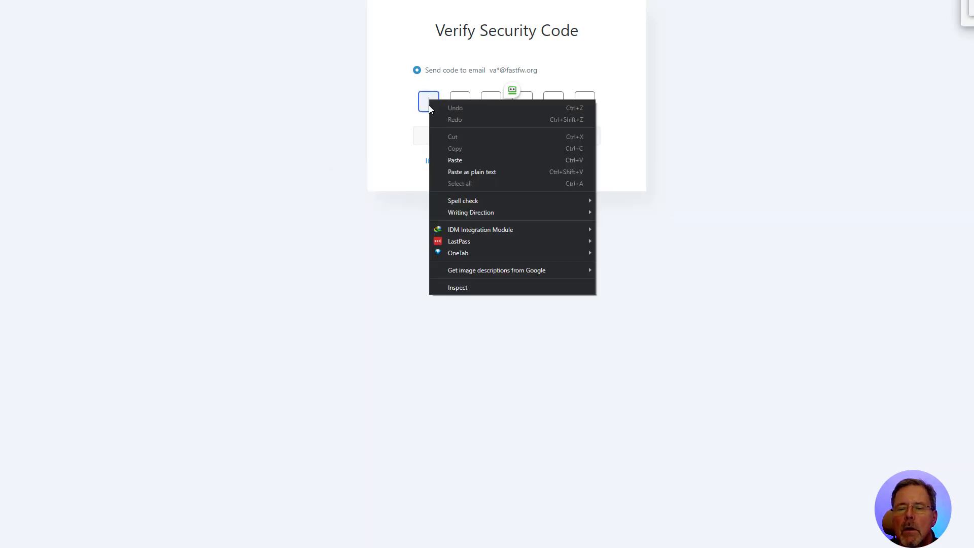
click(455, 159)
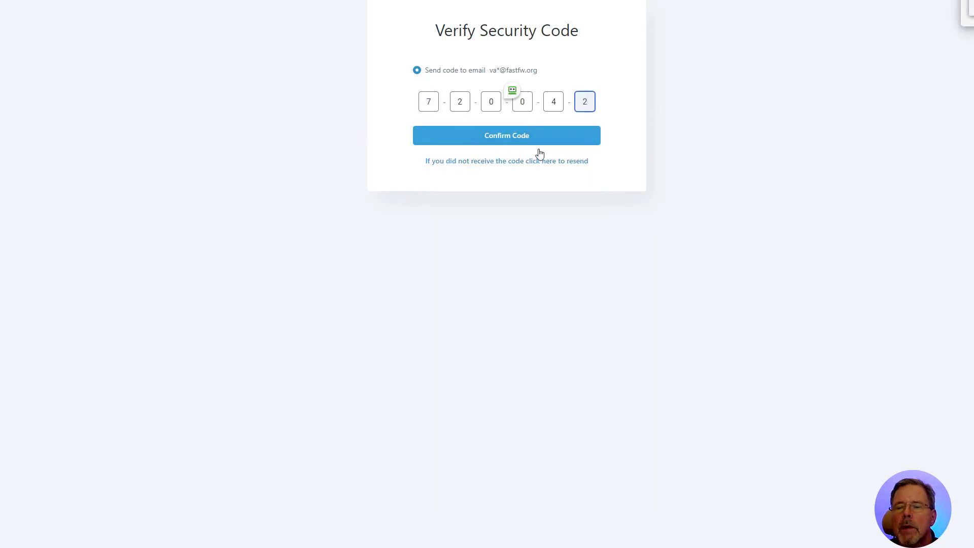
click(505, 138)
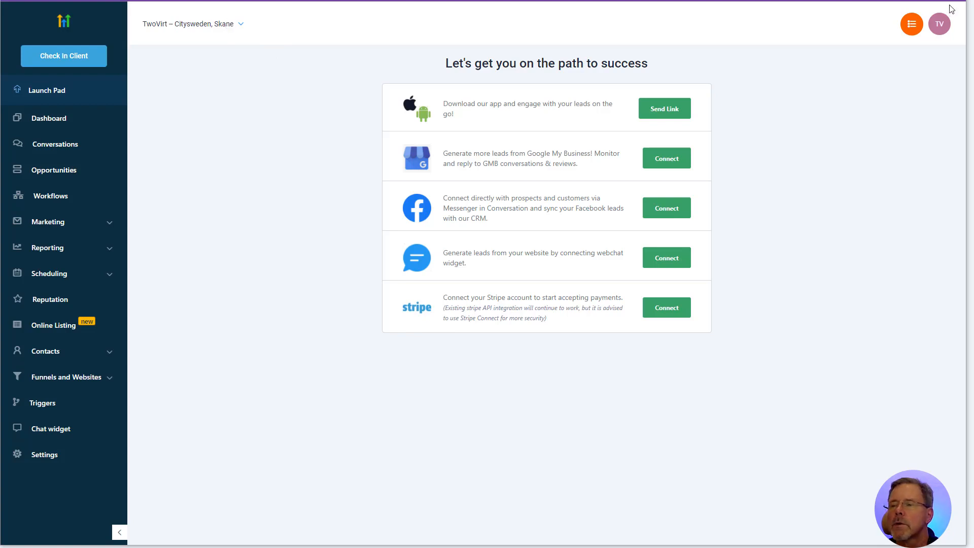
Review the new user's Settings Profile page, then open the account switcher list
click(40, 457)
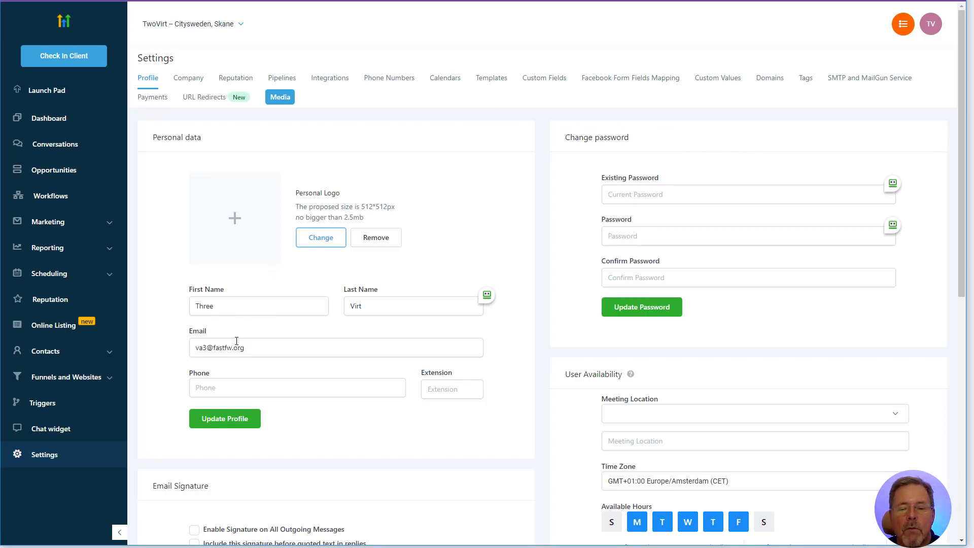
scroll(383, 257, down, 5)
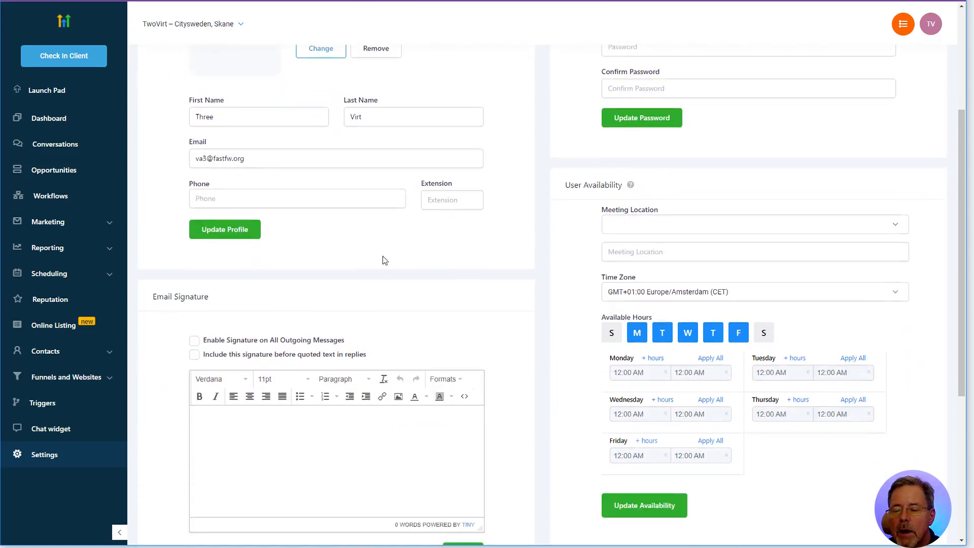
scroll(507, 270, down, 3)
scroll(523, 272, up, 4)
scroll(523, 270, down, 4)
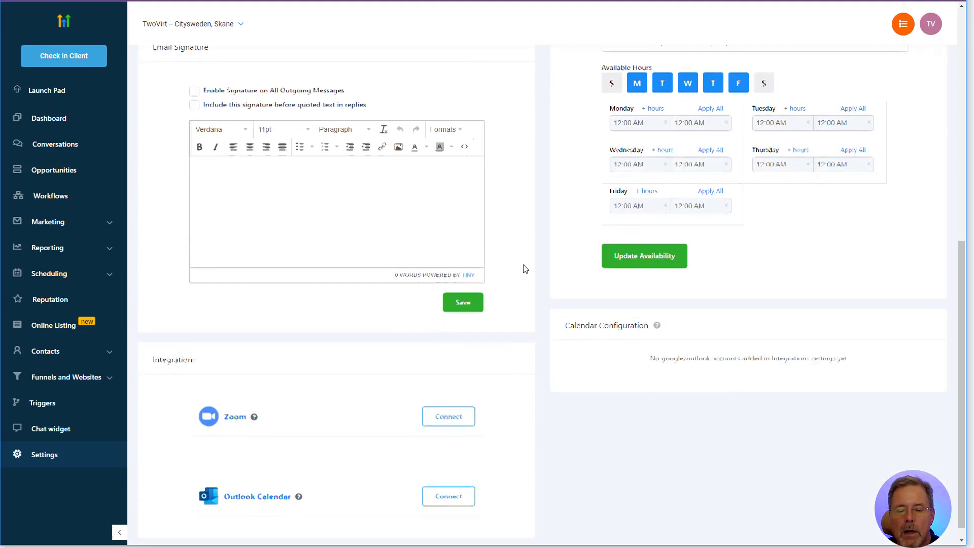
scroll(516, 278, up, 8)
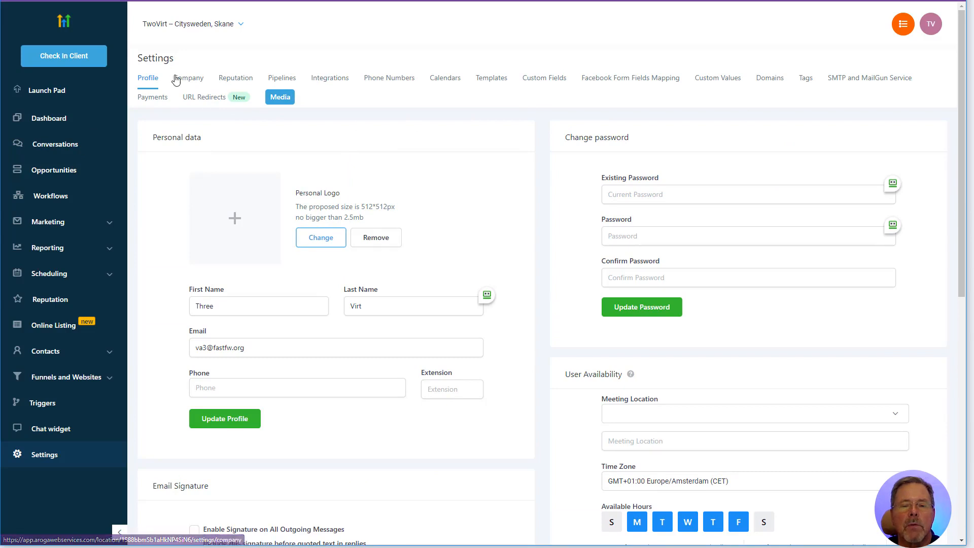
click(215, 27)
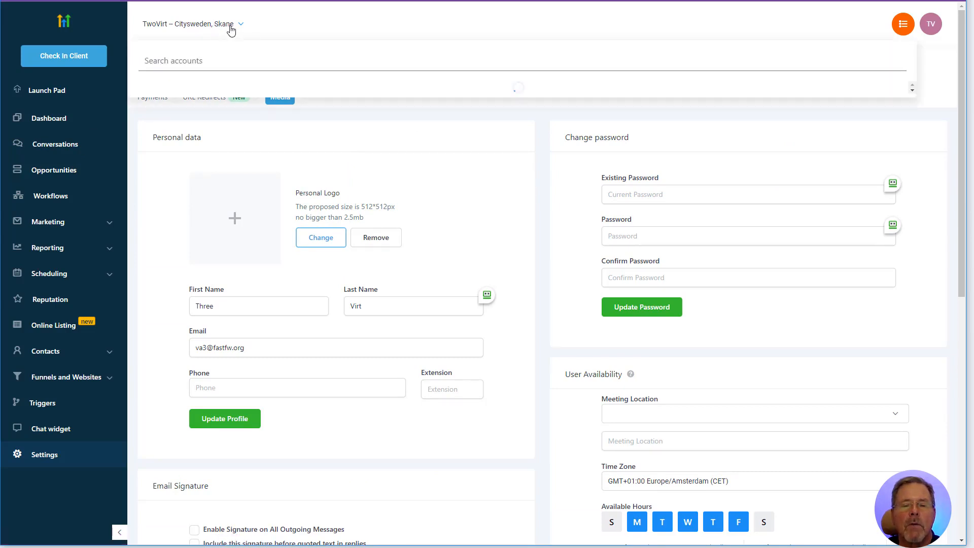